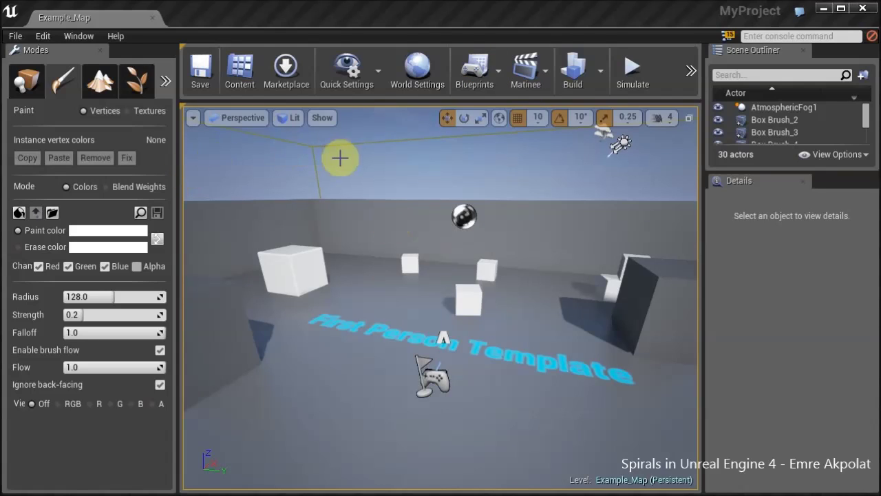
Create a new material named spirals in the current subfolder of Materials
left_click(242, 69)
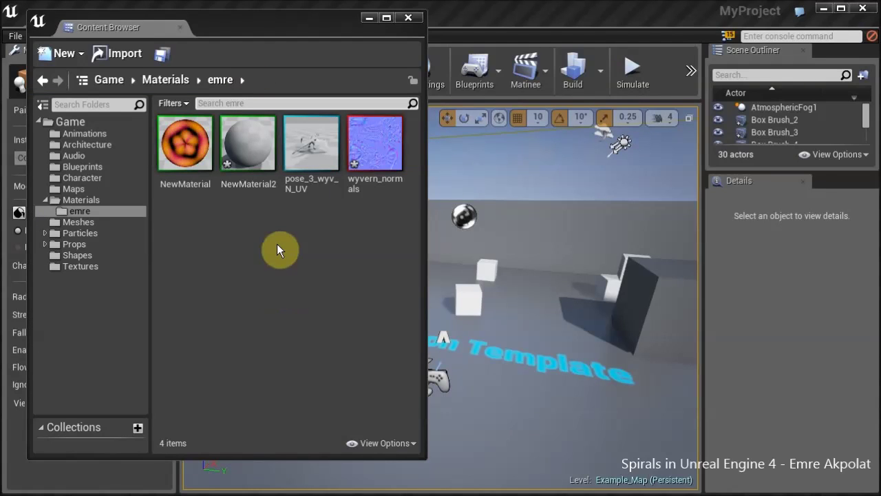
left_click_drag(296, 27, 325, 23)
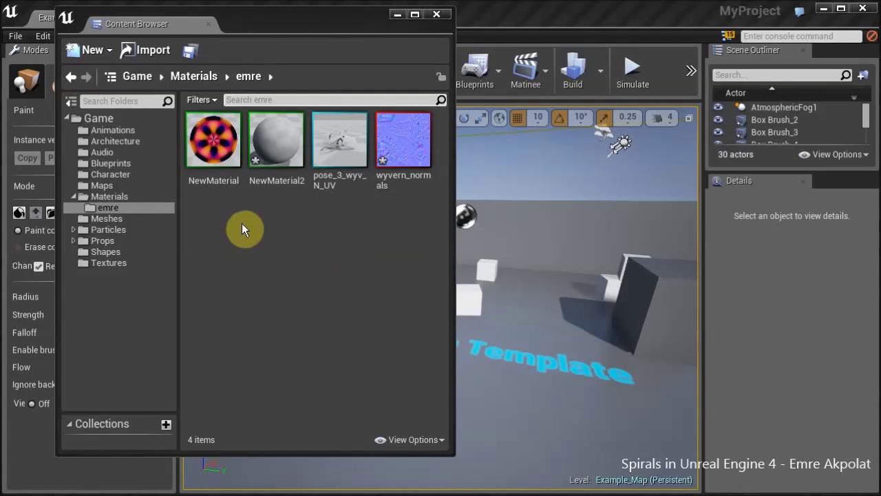
right_click(228, 212)
mouse_move(320, 395)
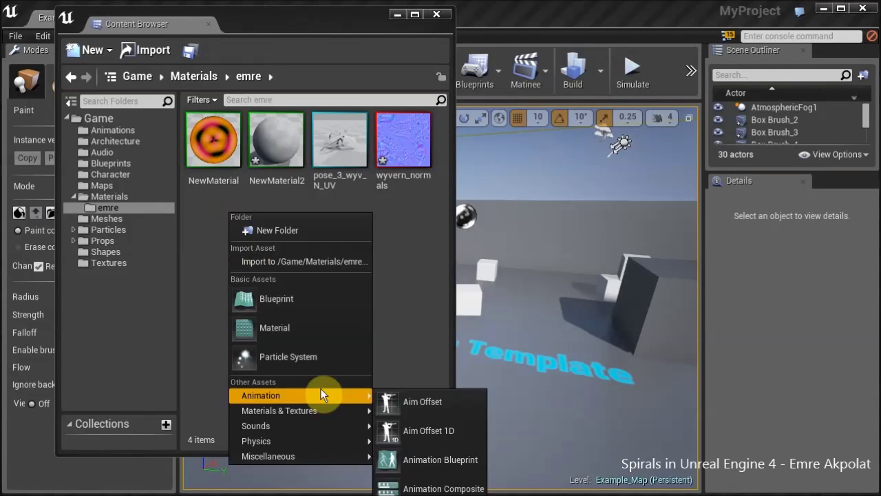
mouse_move(301, 412)
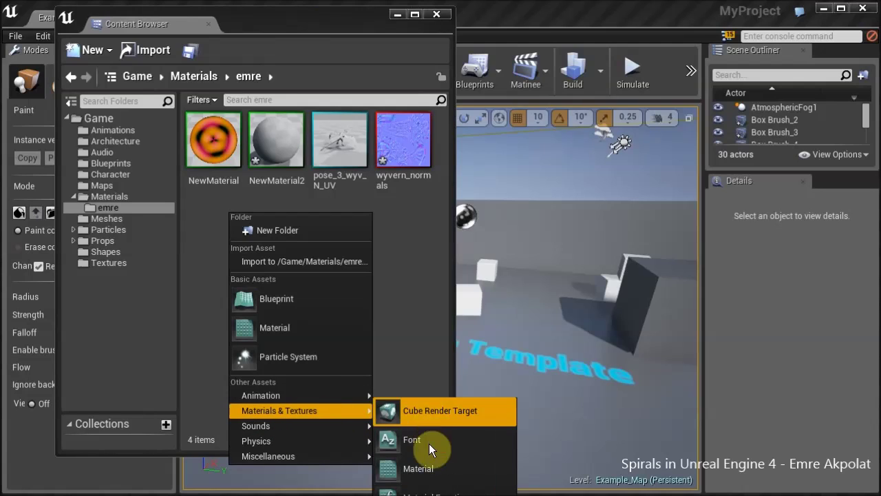
left_click(446, 474)
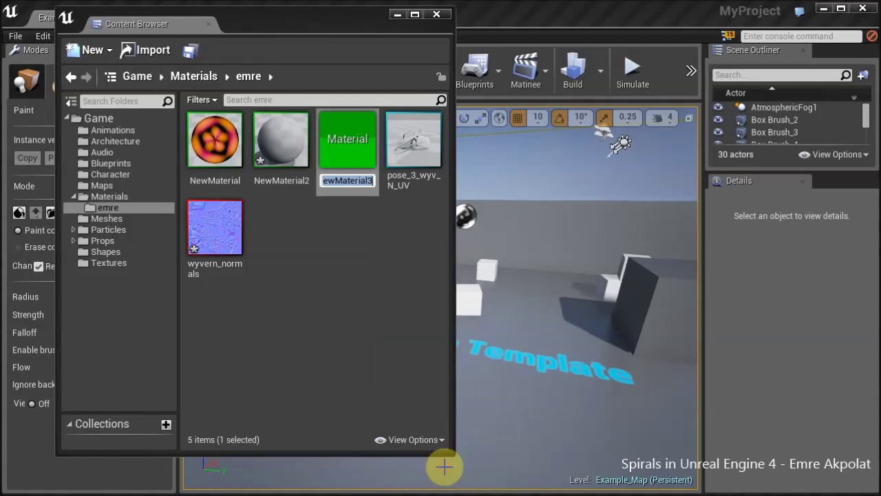
type("spirals")
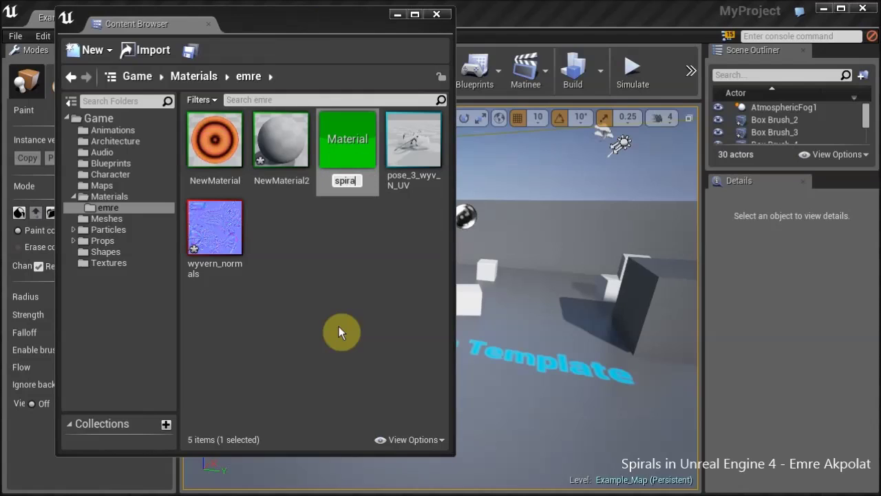
key("Return")
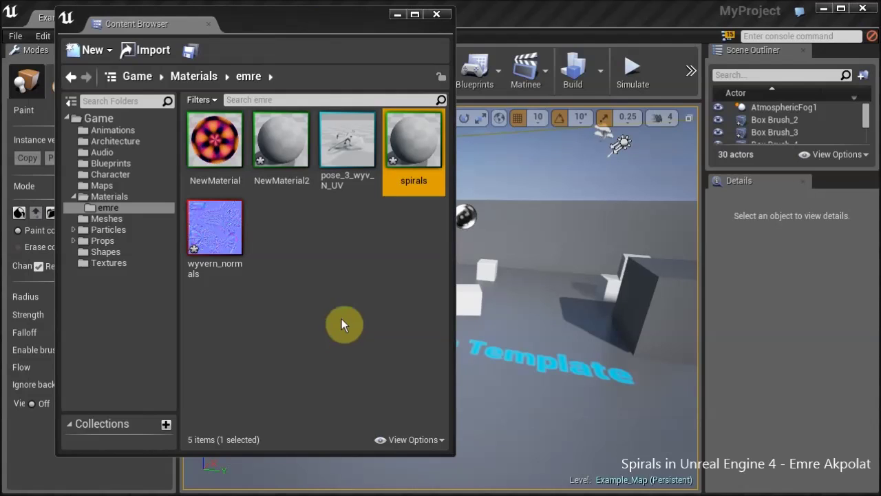
Open the spirals material for editing, close the Content Browser, and dock the editor beside Example_Map
double_click(414, 141)
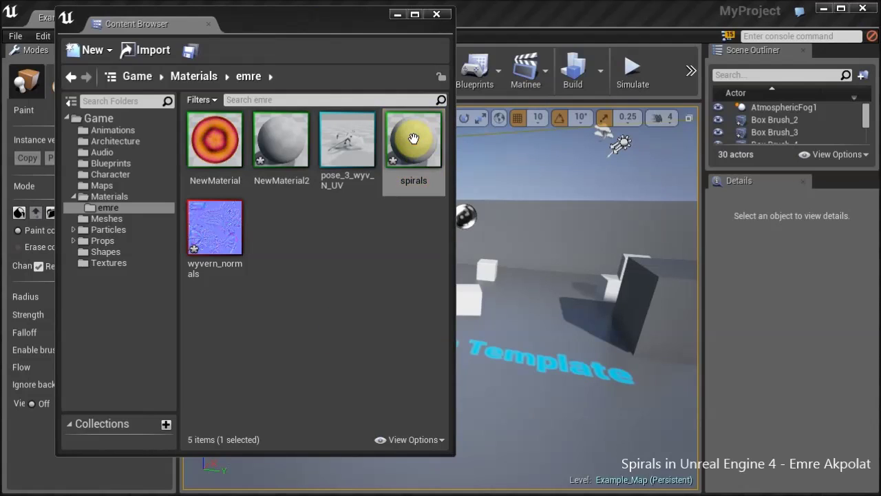
left_click(436, 15)
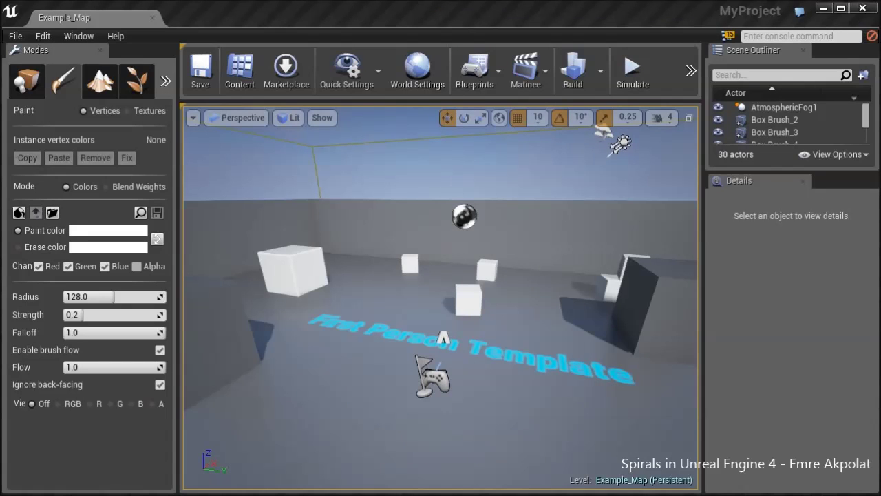
left_click_drag(210, 33, 197, 19)
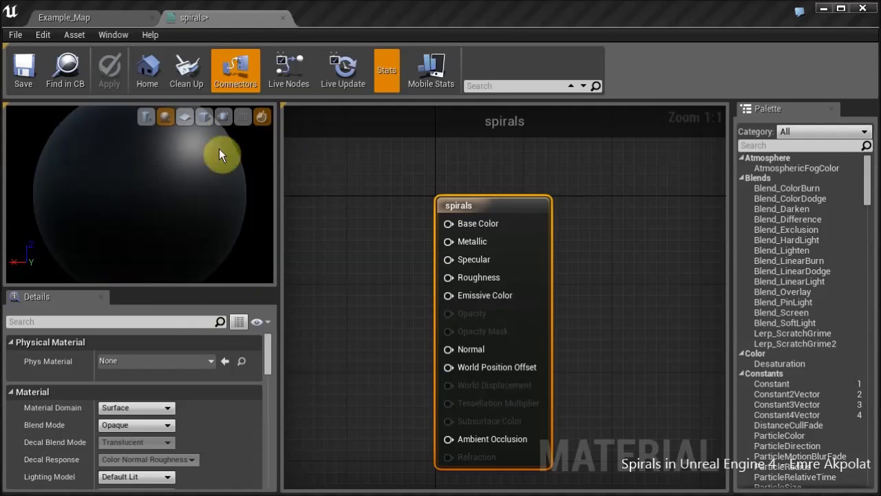
Preview the material on a plane in an enlarged preview, and set its Lighting Model to Unlit
left_click(184, 118)
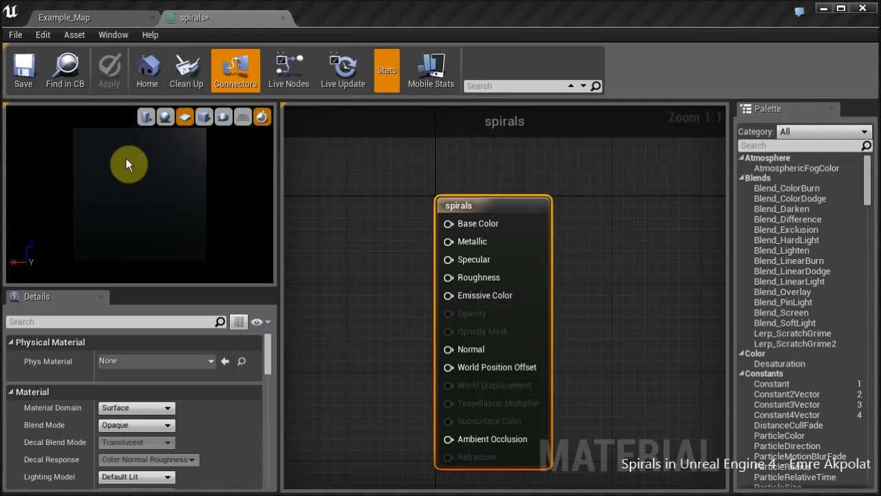
left_click_drag(126, 163, 163, 213)
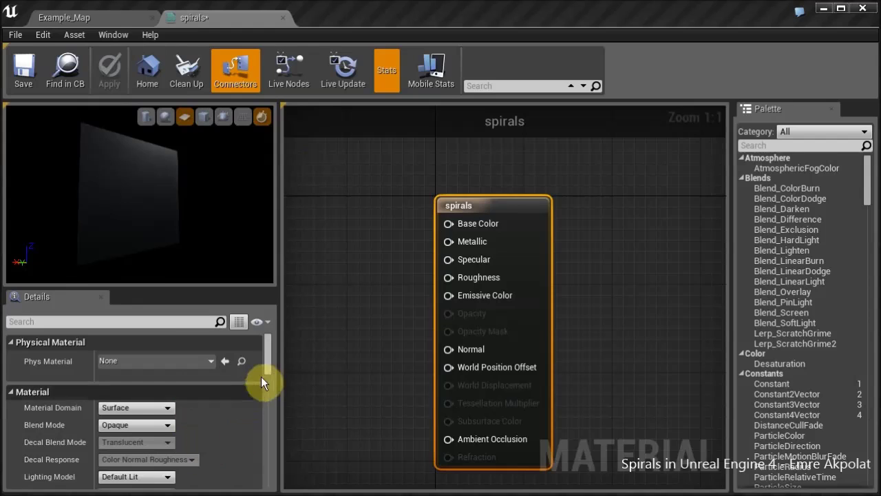
scroll(266, 378, "down", 3)
left_click(155, 376)
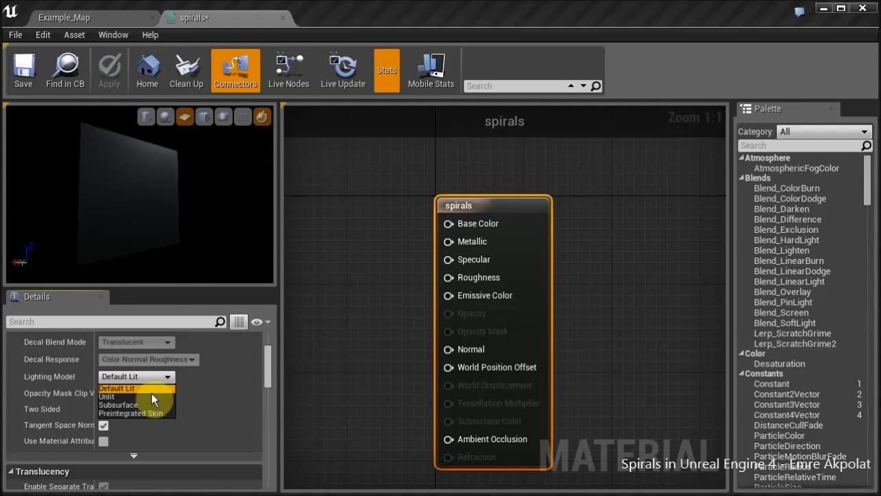
left_click(150, 396)
left_click_drag(250, 288, 245, 366)
Find the VectorToRadialValue function and place its node beside the spirals material node, leaving space between them
right_click_drag(604, 241, 722, 239)
right_click_drag(492, 274, 518, 232)
left_click(771, 145)
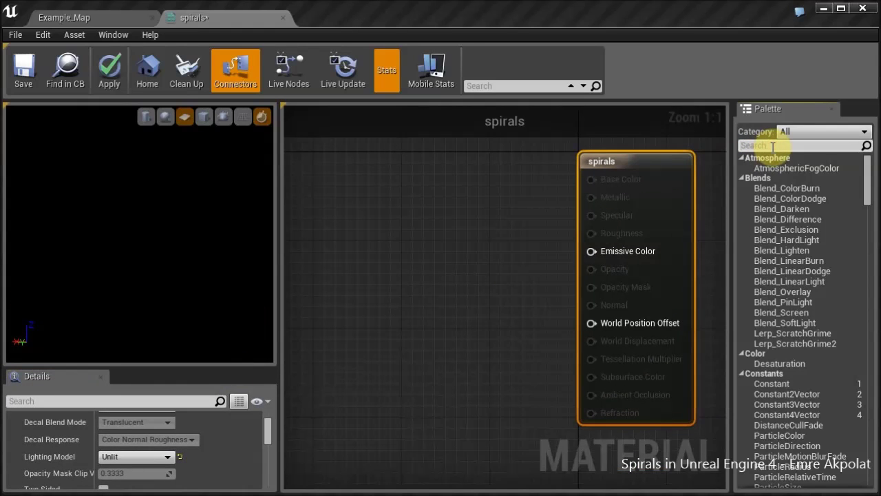
type("radial")
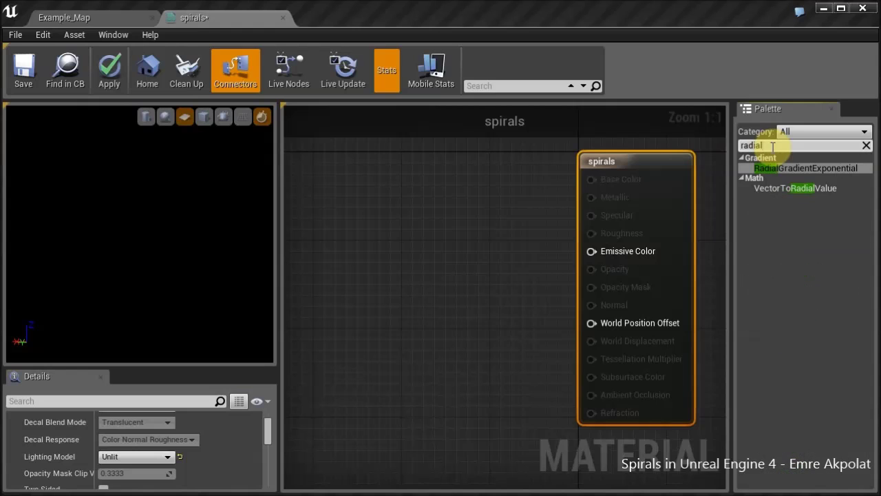
left_click(824, 189)
left_click(332, 187)
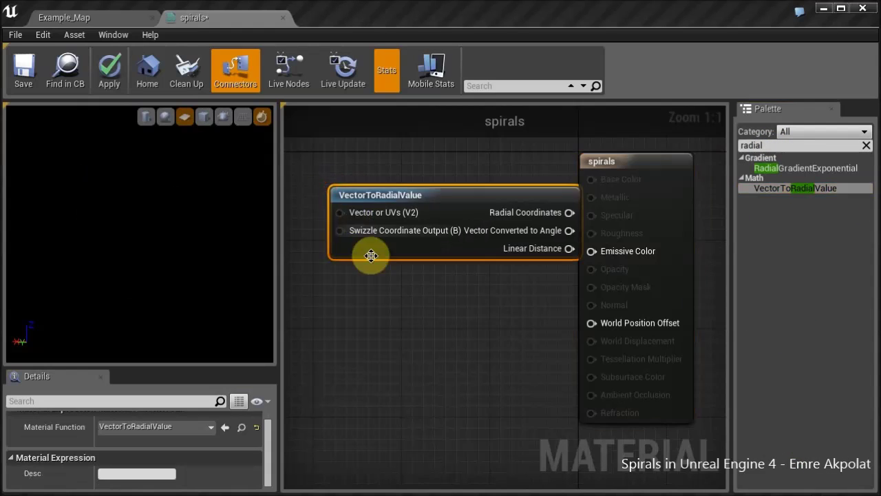
right_click_drag(456, 314, 506, 351)
left_click_drag(504, 236, 454, 241)
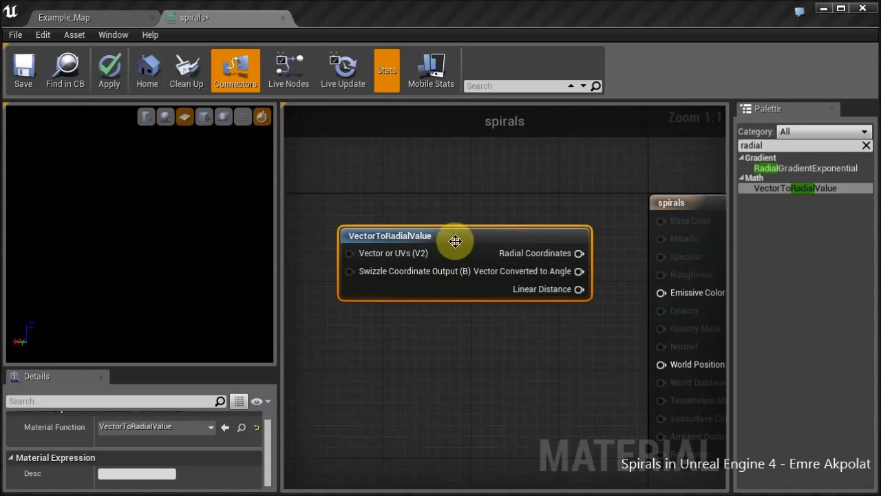
Add a TextureCoordinate node and position it above the VectorToRadialValue node
right_click_drag(429, 347, 520, 399)
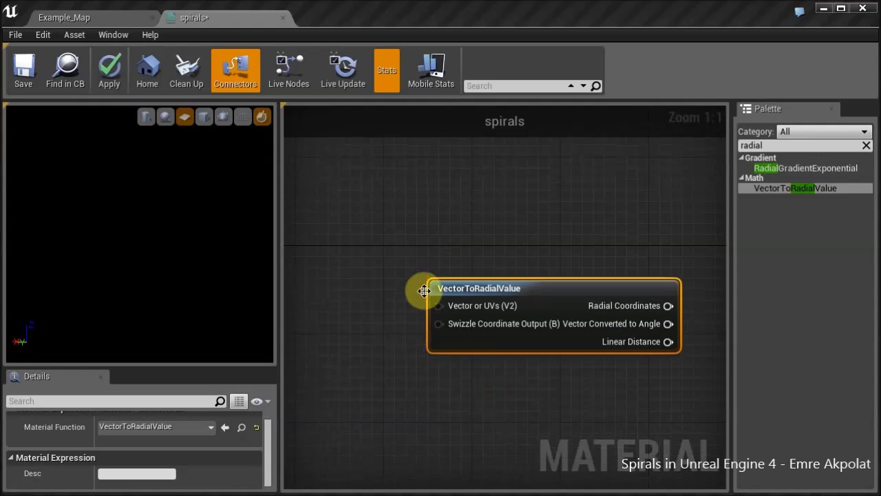
right_click(308, 170)
left_click(314, 221)
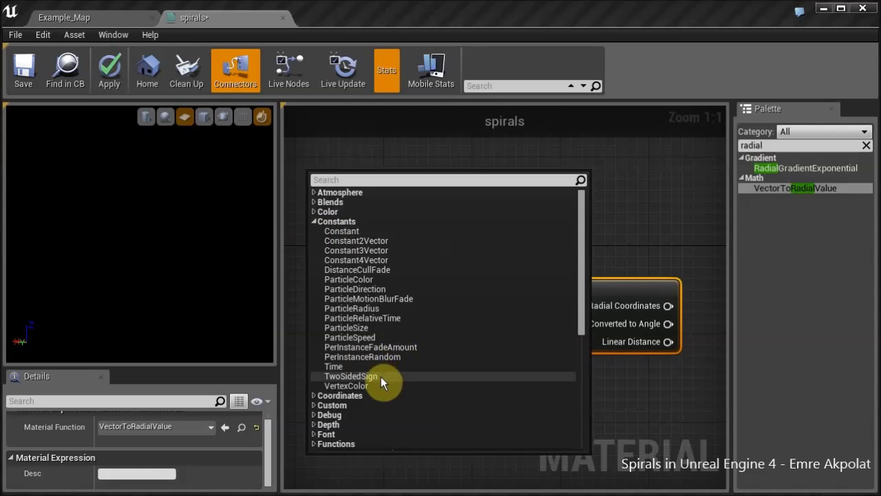
left_click(315, 222)
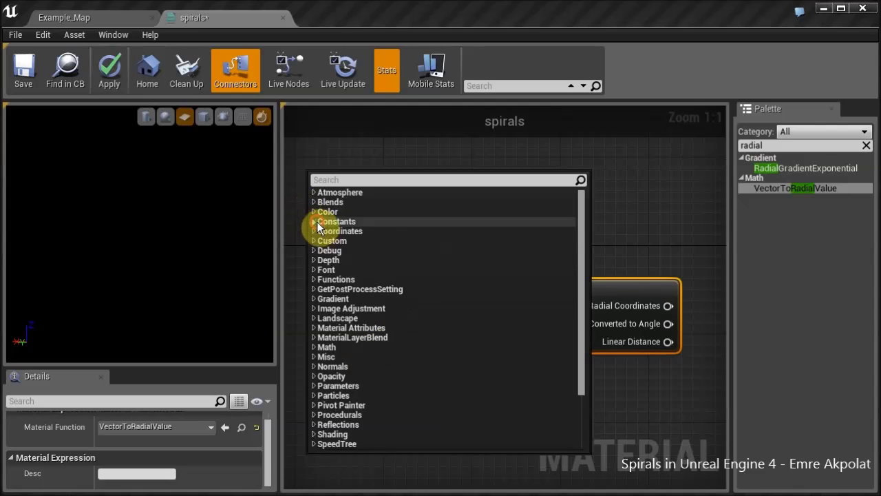
left_click(314, 232)
scroll(397, 352, "down", 3)
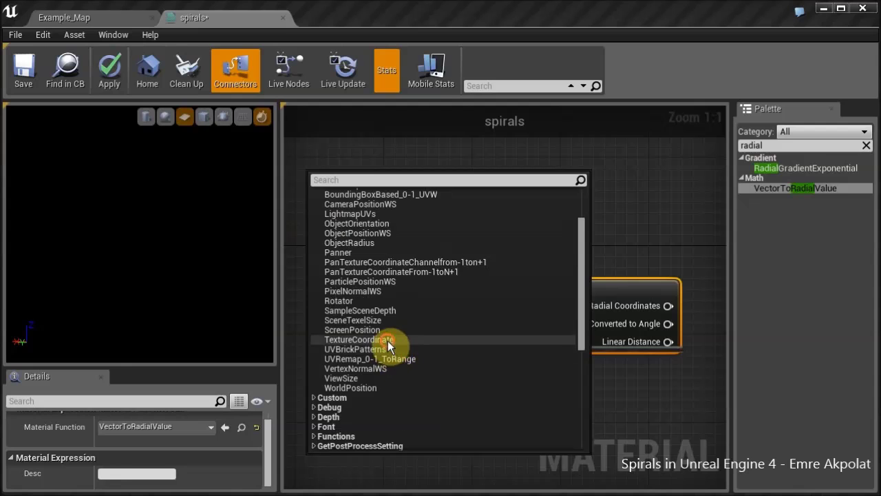
left_click(358, 340)
left_click_drag(345, 173, 634, 182)
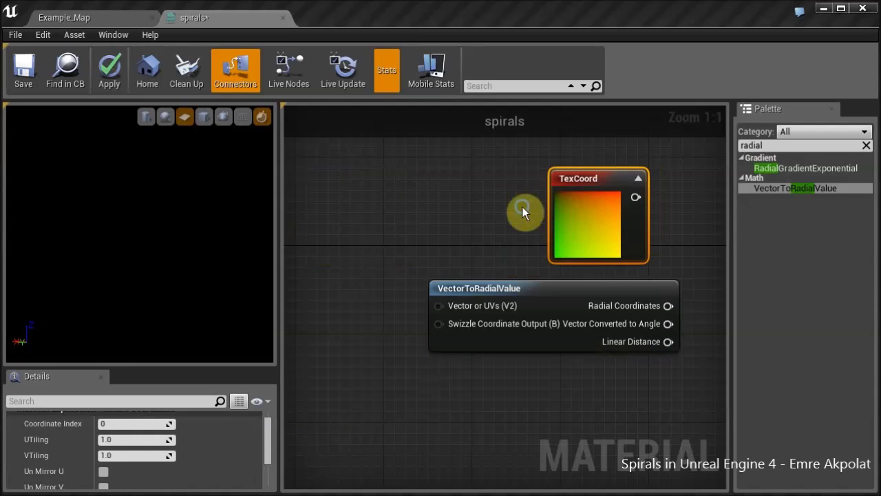
Connect the TexCoord output to Emissive Color and inspect the UV gradient on the preview plane
right_click_drag(522, 206, 368, 230)
left_click_drag(451, 217, 566, 211)
right_click_drag(345, 161, 389, 354)
left_click_drag(190, 241, 132, 263)
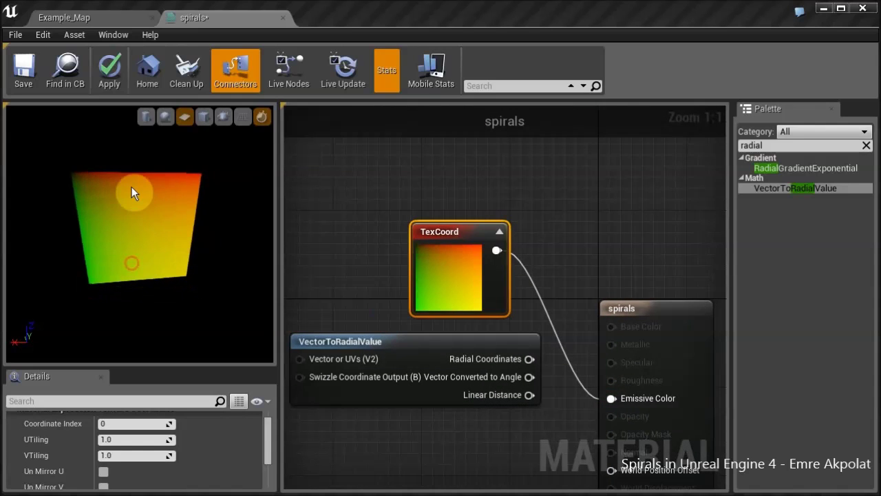
left_click_drag(132, 188, 82, 198)
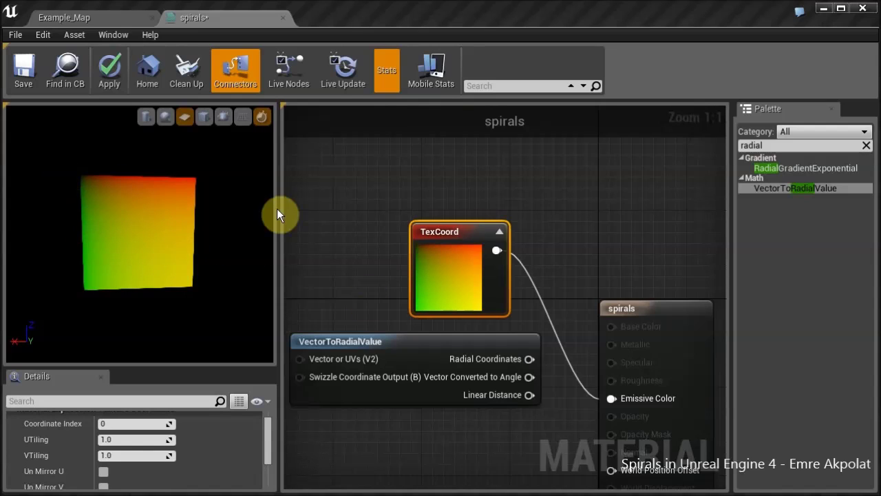
Move TexCoord clear of the other nodes, add a Subtract node beside it, and feed TexCoord into input A
left_click_drag(443, 232, 388, 199)
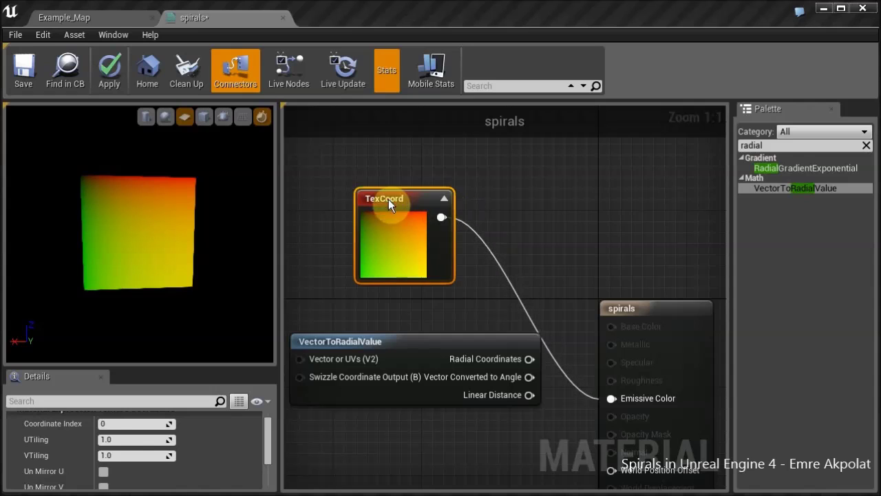
left_click(94, 185)
left_click_drag(435, 207, 413, 162)
right_click(505, 164)
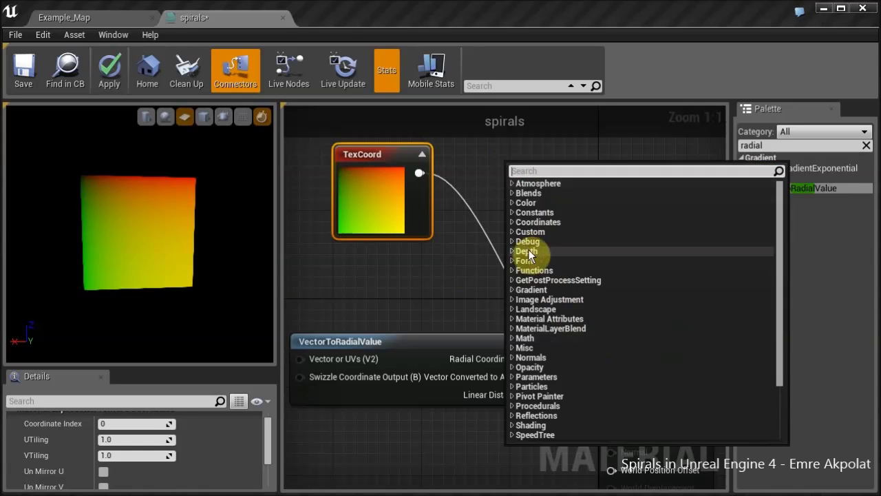
left_click(512, 339)
scroll(544, 378, "down", 5)
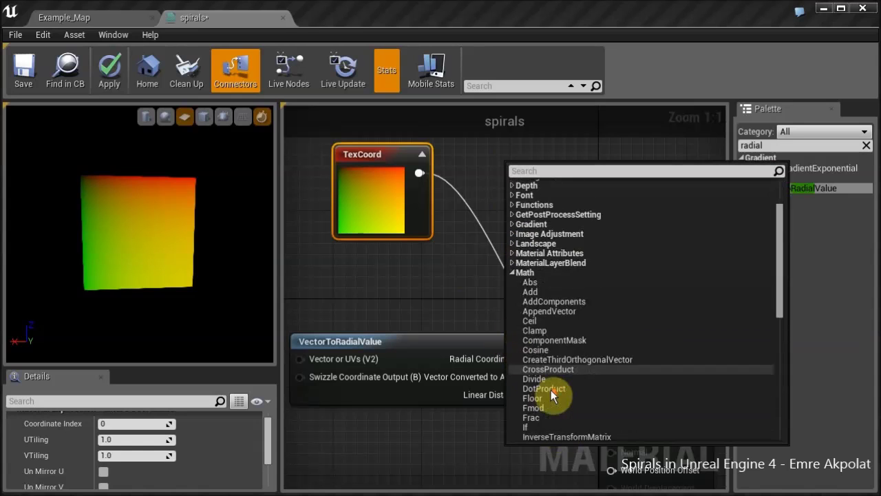
scroll(552, 390, "down", 3)
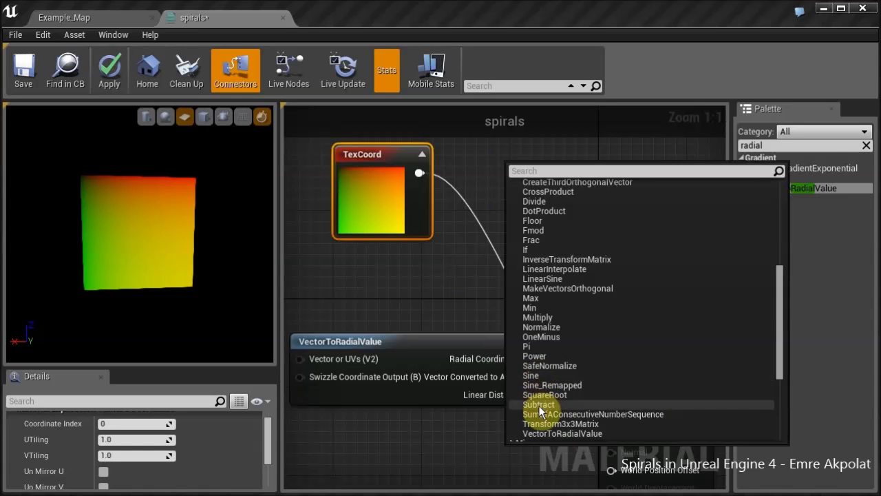
left_click(540, 405)
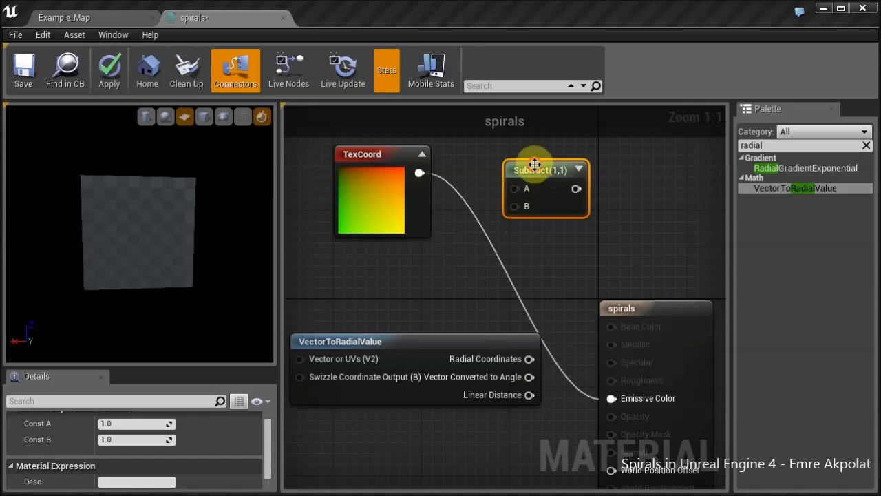
left_click_drag(536, 176, 515, 155)
left_click_drag(419, 173, 500, 173)
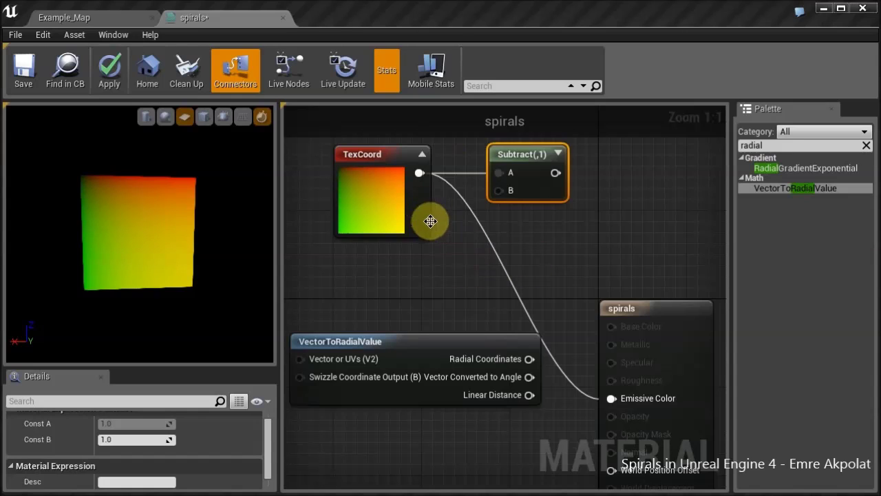
Add a Constant2Vector node feeding Subtract's B input, and connect Subtract's output to Emissive Color
left_click(468, 242)
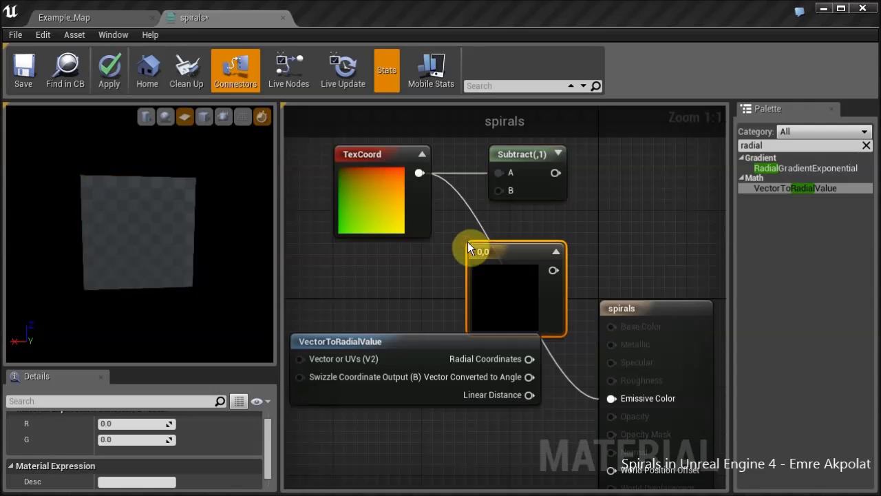
left_click_drag(516, 250, 500, 190)
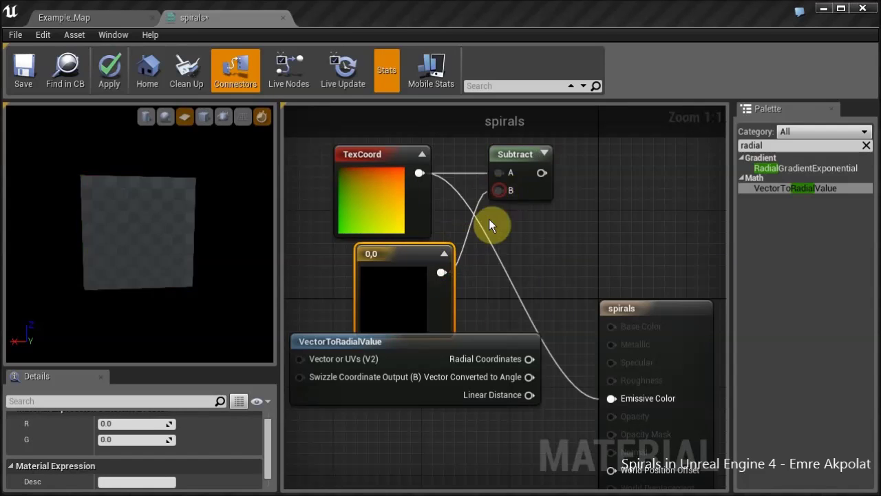
left_click_drag(541, 161, 612, 398)
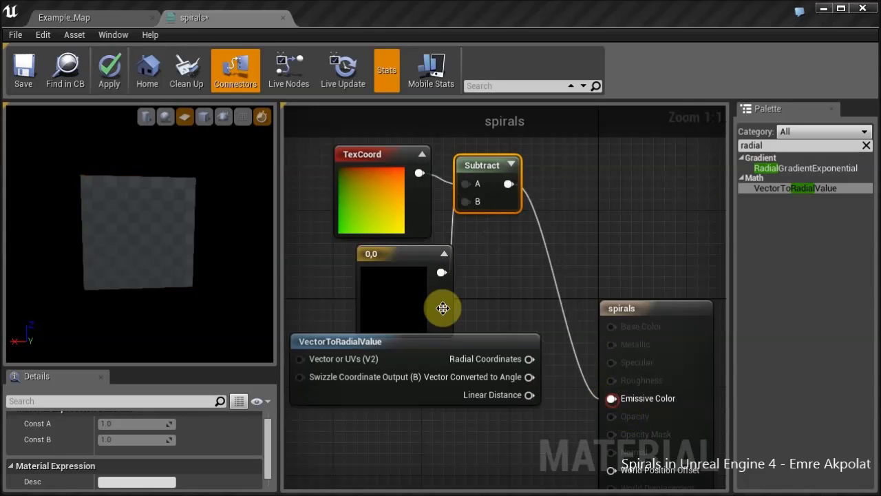
Set the Constant2Vector node's R and G values to 0.5 and check the offset gradient on the preview plane
left_click(407, 296)
left_click(128, 423)
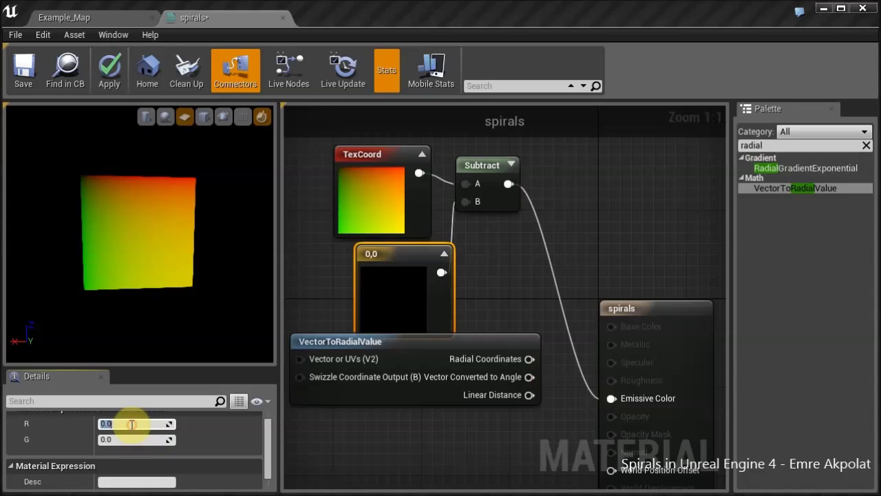
type("0.5")
key("Tab")
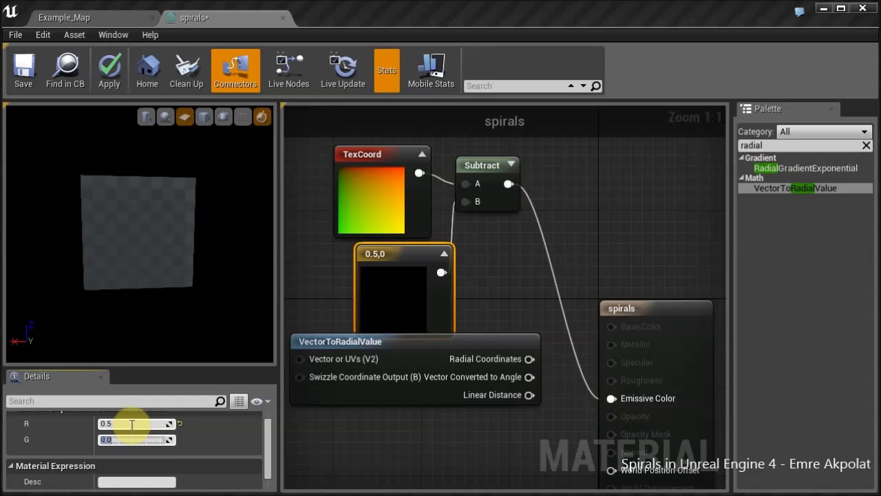
type("0.5")
key("Return")
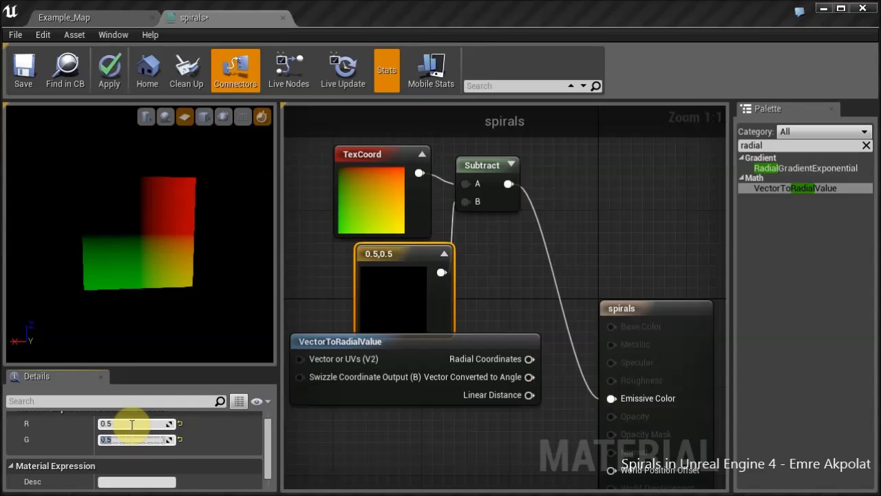
mouse_move(141, 244)
left_mouse_down()
mouse_move(169, 282)
mouse_move(155, 299)
mouse_move(140, 242)
left_mouse_up()
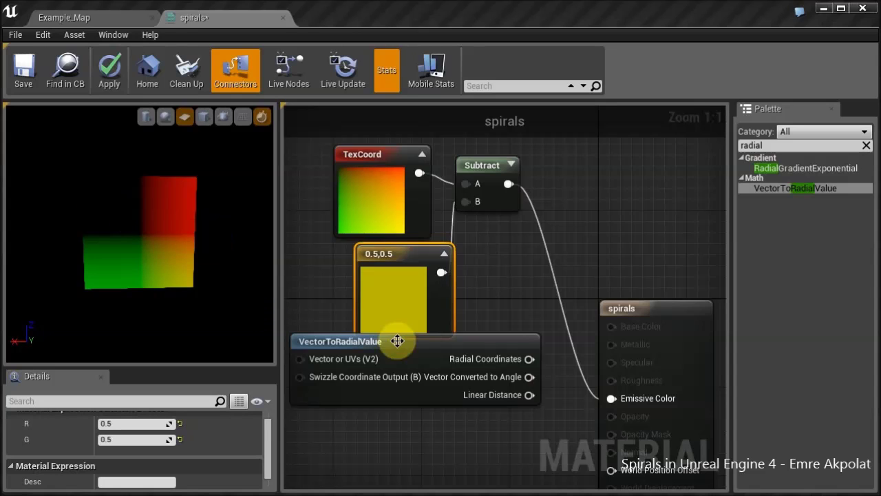
Stack TexCoord above the 0.5,0.5 constant beside Subtract, and place all three nodes ahead of VectorToRadialValue
right_click_drag(380, 185, 415, 213)
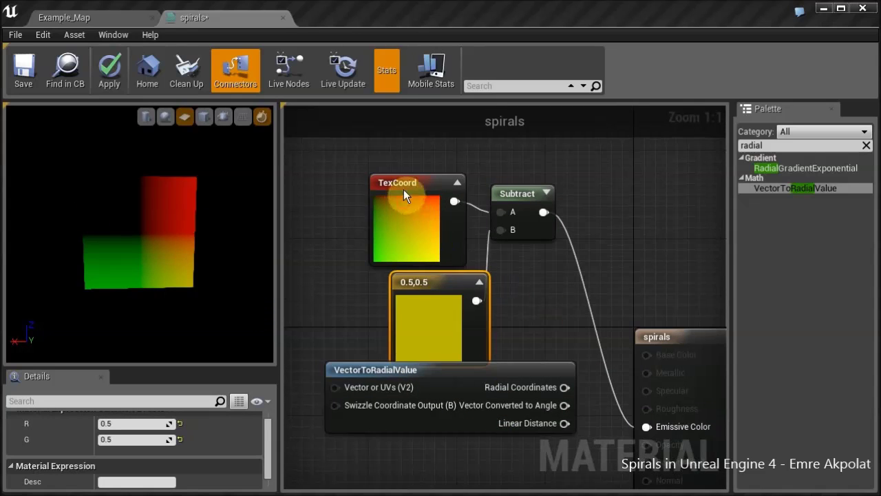
left_click_drag(403, 190, 424, 167)
left_click_drag(428, 279, 419, 261)
left_click_drag(429, 194, 419, 191)
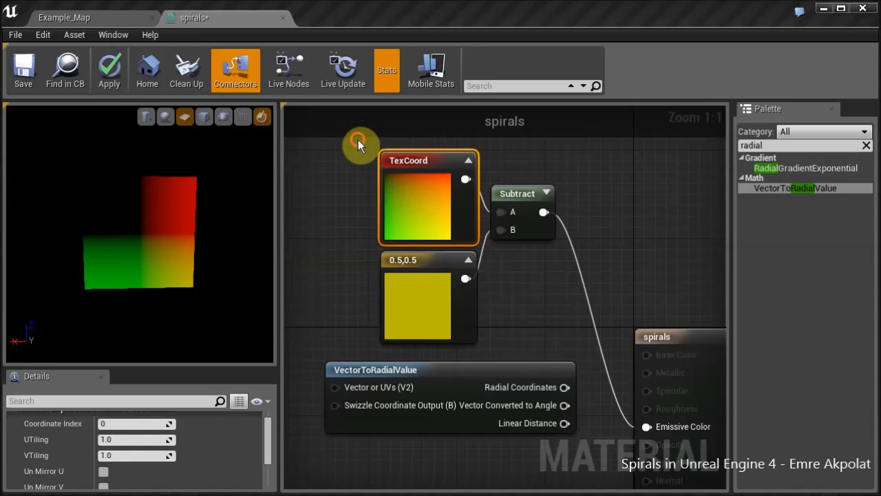
left_click_drag(358, 139, 561, 319)
left_click_drag(517, 194, 632, 319)
Connect Subtract's output to VectorToRadialValue's Vector or UVs input, and its Radial Coordinates output to Emissive Color
right_click_drag(621, 368, 462, 259)
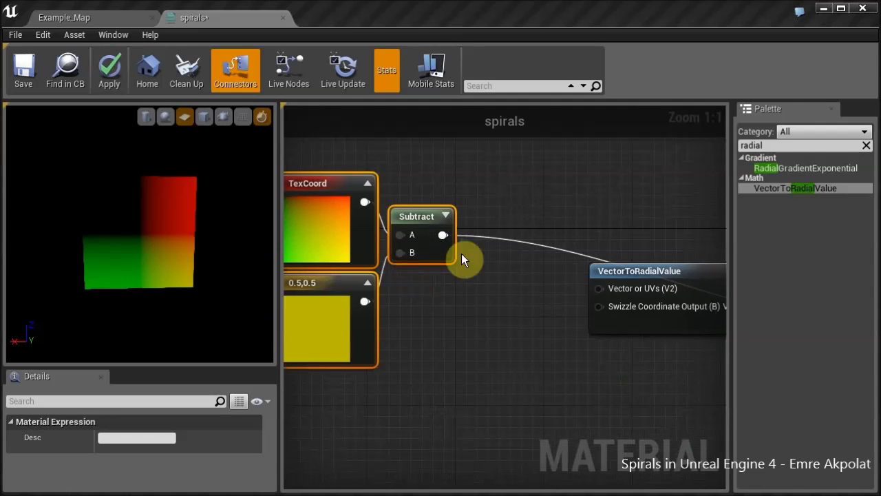
left_click_drag(442, 235, 600, 289)
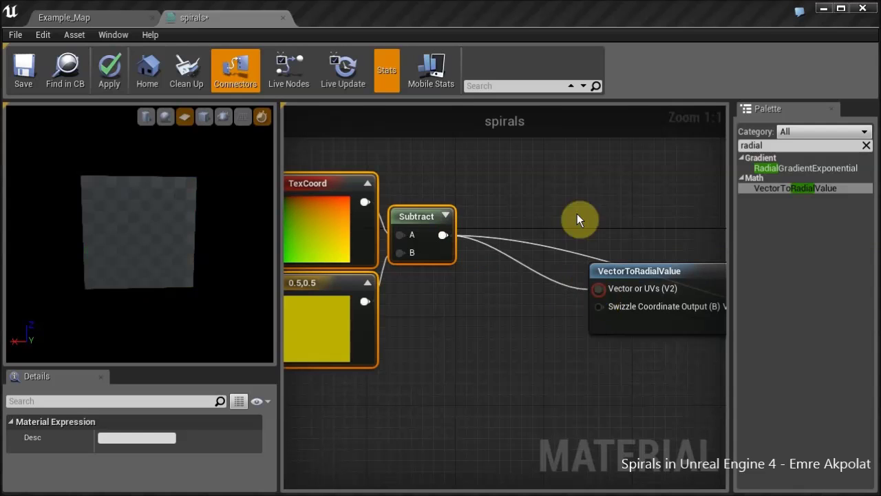
right_click_drag(604, 209, 450, 245)
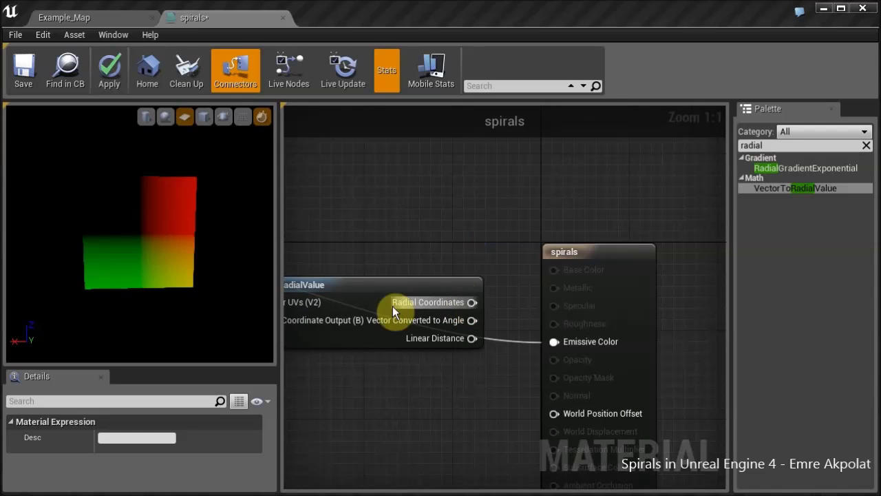
left_click_drag(473, 302, 552, 341)
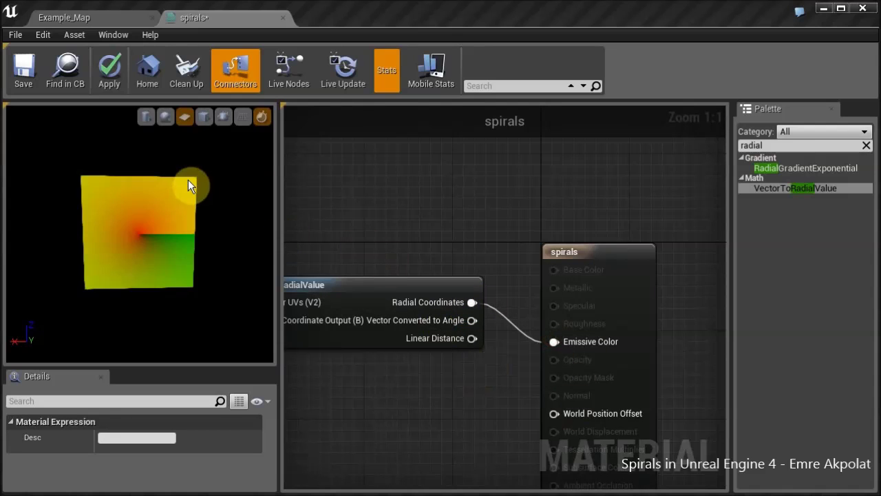
Move the spirals node further away and insert a ComponentMask node between Radial Coordinates and Emissive Color
left_click_drag(579, 252, 616, 192)
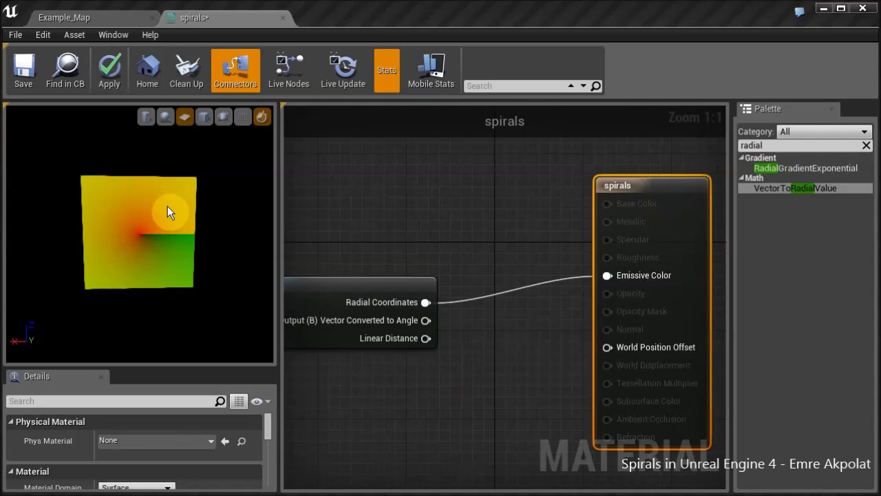
right_click(464, 188)
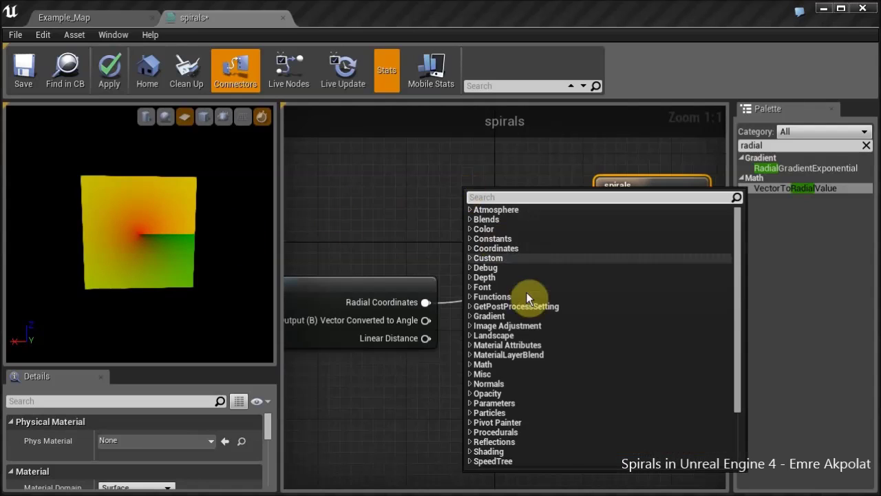
left_click(470, 366)
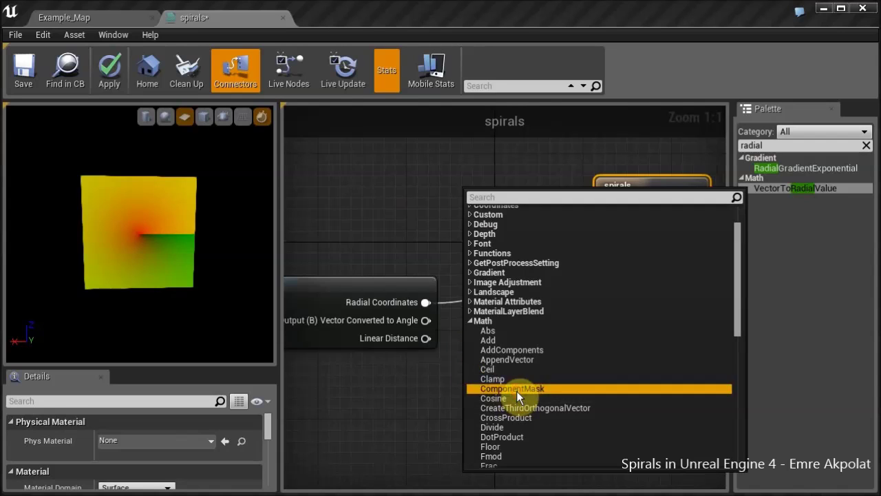
left_click(516, 391)
left_click_drag(472, 215, 427, 301)
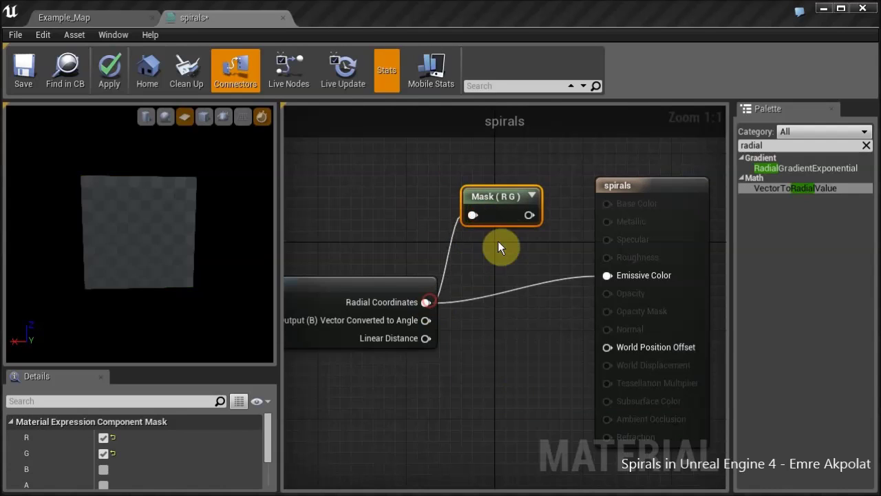
left_click_drag(529, 215, 608, 273)
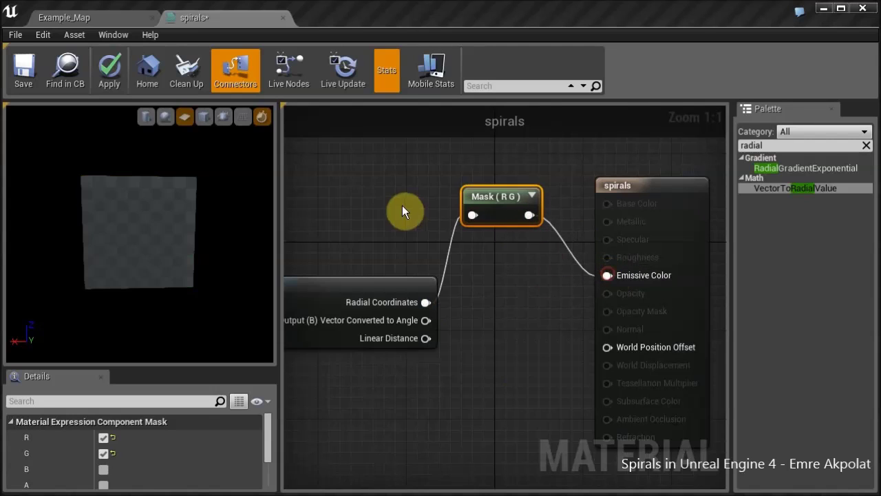
Preview the component mask with only R enabled, and switch it to only G
left_click(104, 454)
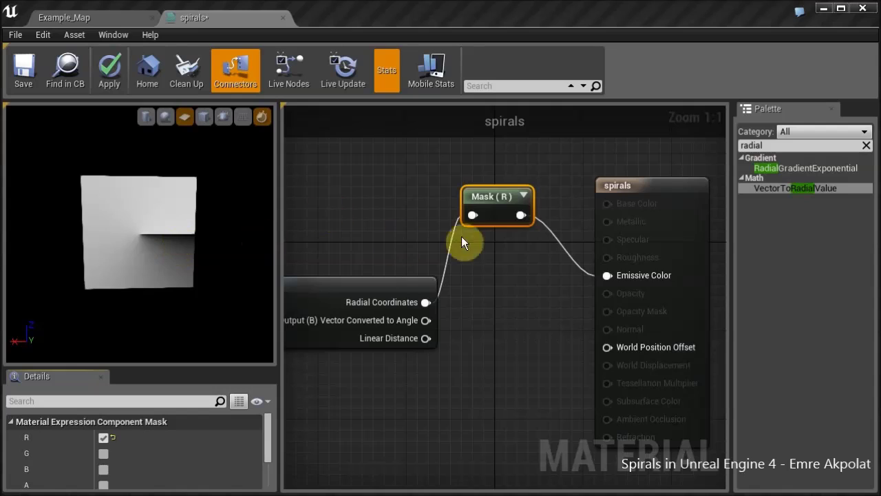
left_click(104, 453)
left_click(103, 438)
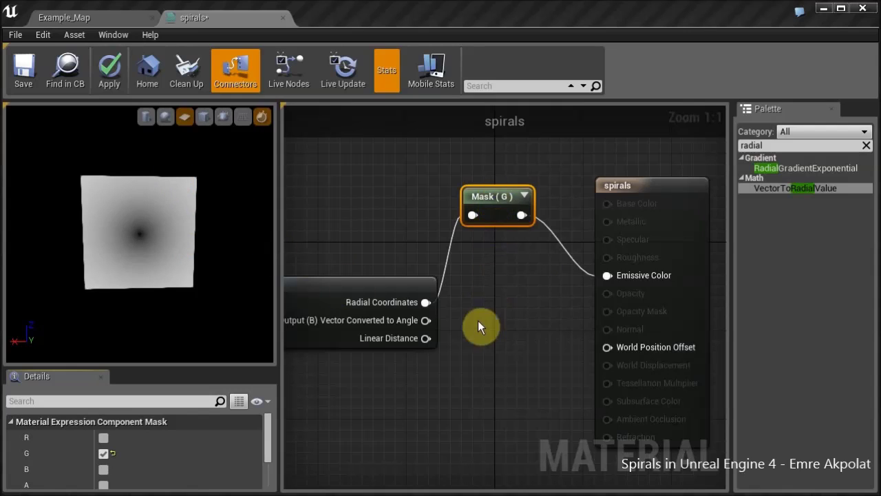
Widen the gap between Mask (G) and the spirals node, and insert a Sine node between Mask (G) and Emissive Color
left_click_drag(497, 198, 464, 198)
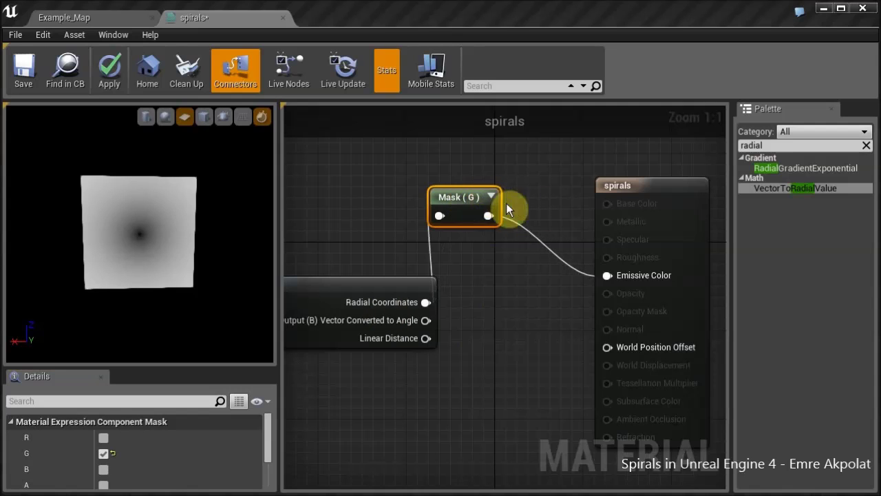
left_click_drag(613, 185, 699, 187)
right_click_drag(547, 274, 433, 241)
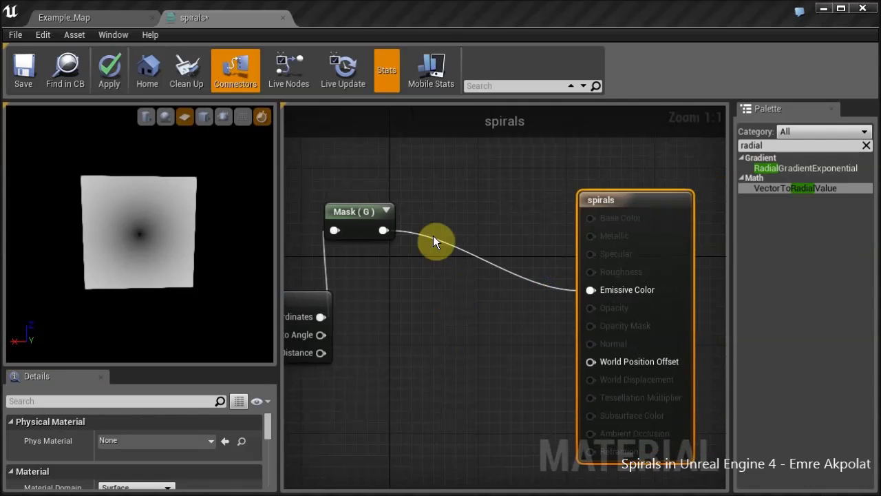
right_click(441, 201)
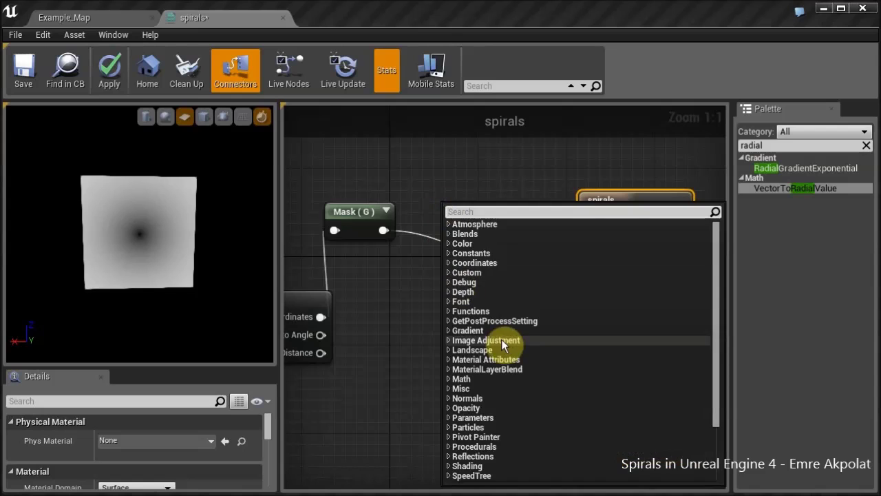
left_click(448, 379)
scroll(474, 365, "down", 5)
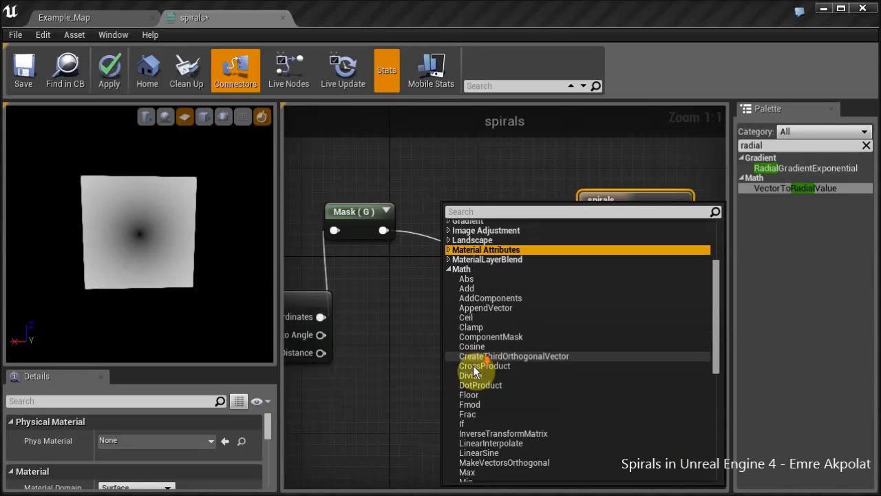
scroll(518, 386, "down", 2)
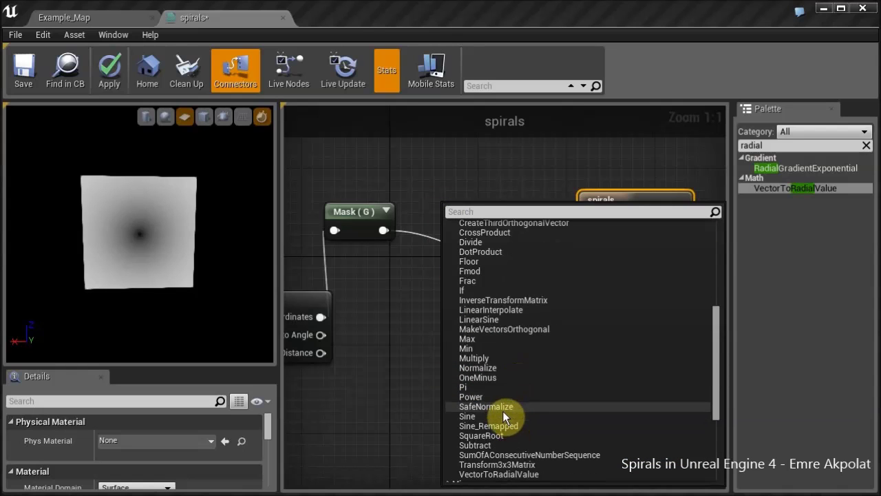
left_click(500, 414)
left_click_drag(449, 230, 384, 230)
left_click_drag(477, 229, 590, 290)
left_click_drag(454, 208, 467, 209)
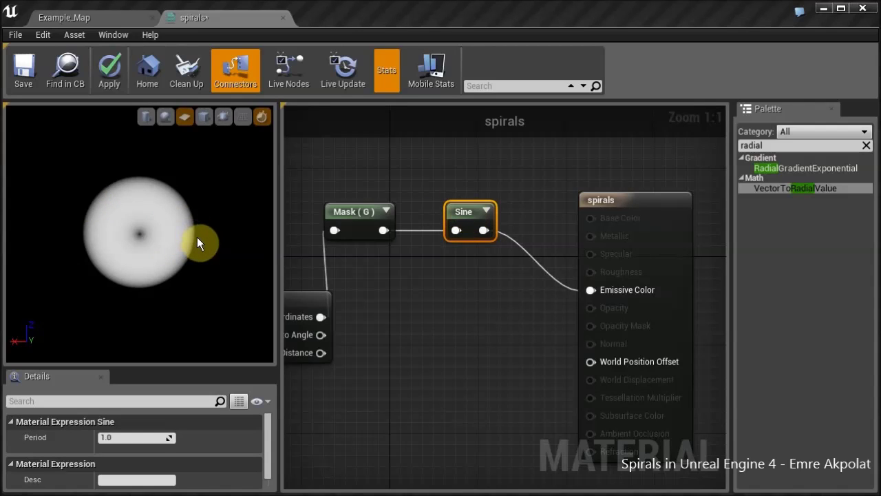
Set the Sine node's Period to 0.1 and check the pattern on the preview plane
right_click_drag(325, 326, 388, 350)
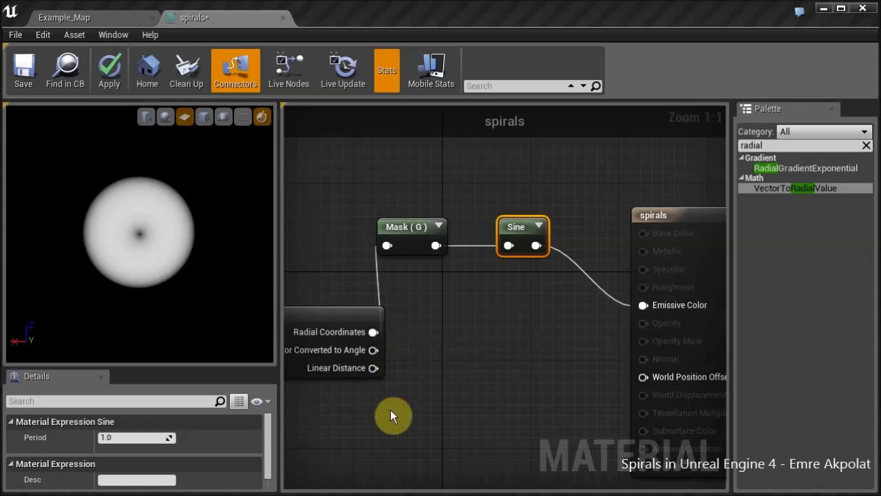
right_click_drag(370, 300, 418, 350)
right_click_drag(583, 326, 426, 356)
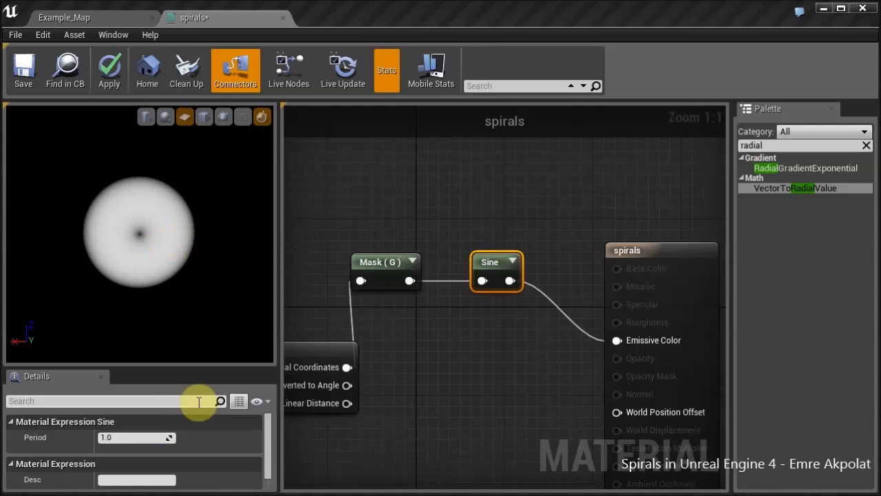
left_click(138, 437)
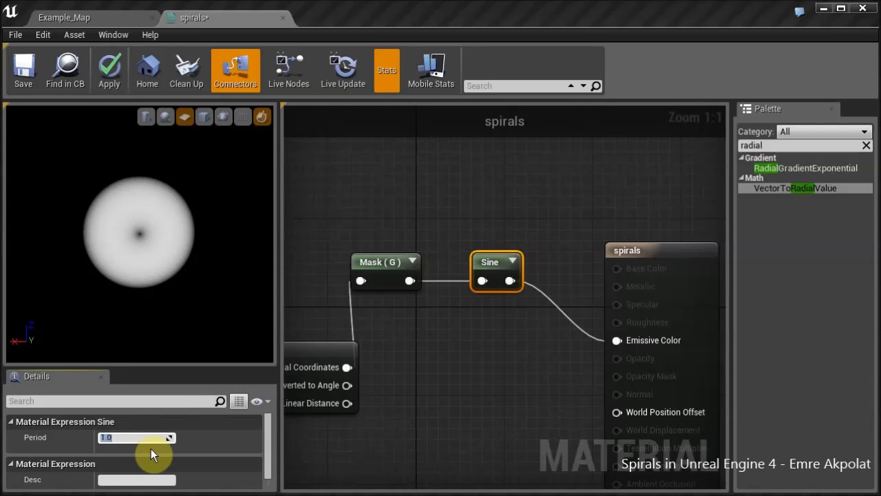
type("0.1")
key("Return")
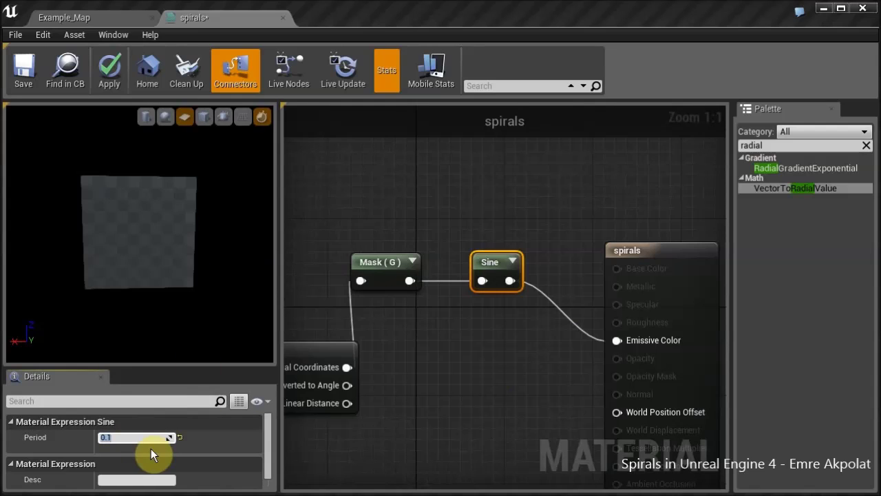
left_click_drag(126, 282, 236, 293)
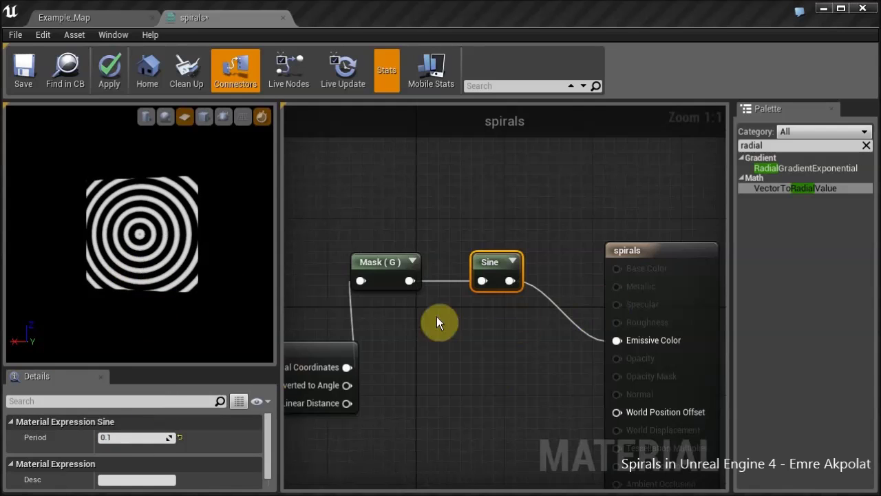
Move Mask (G) closer to Sine and examine the ring pattern on the preview plane from several angles
right_click_drag(437, 320, 459, 314)
left_click(444, 265)
left_click_drag(445, 265, 455, 266)
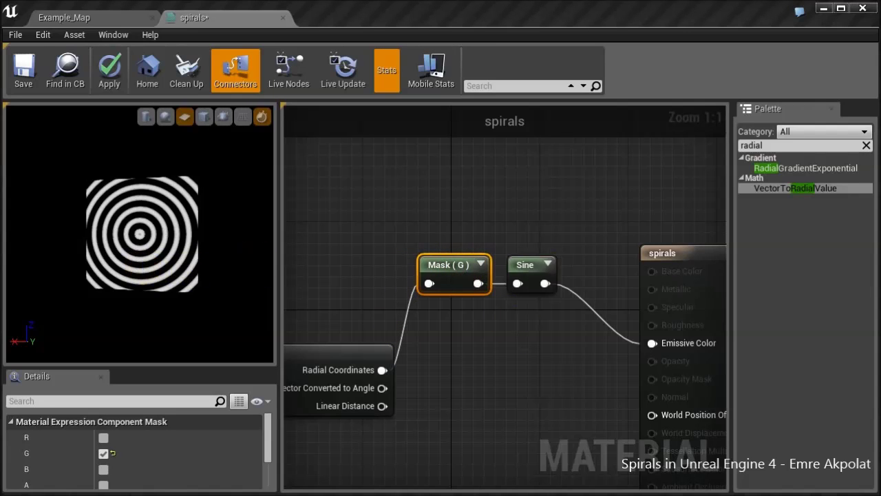
left_click_drag(134, 279, 173, 282)
right_click_drag(135, 279, 135, 238)
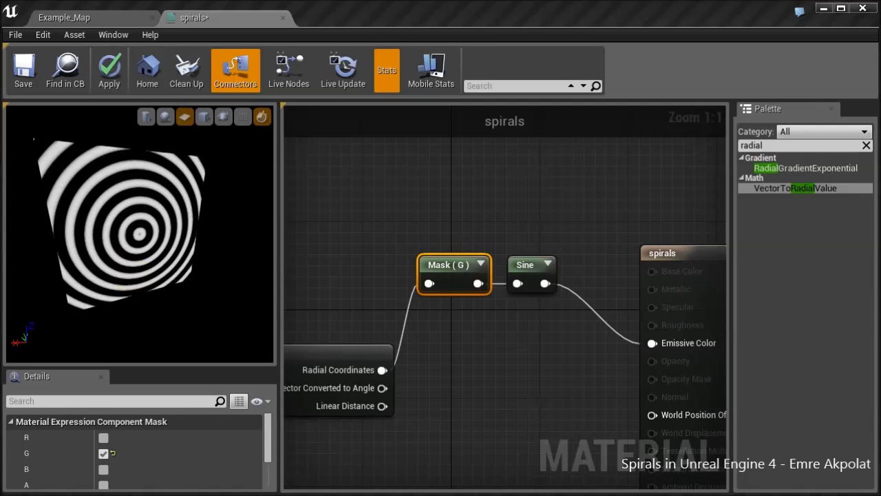
left_click_drag(135, 279, 138, 168)
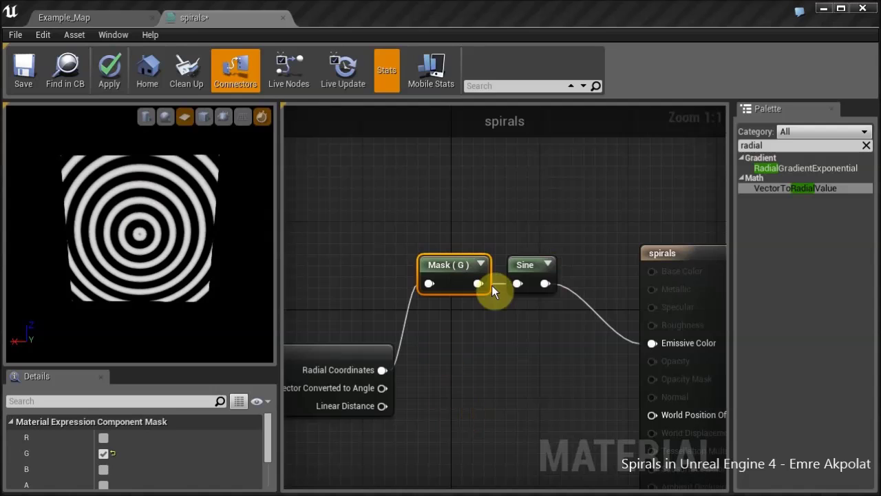
right_click_drag(480, 376, 478, 343)
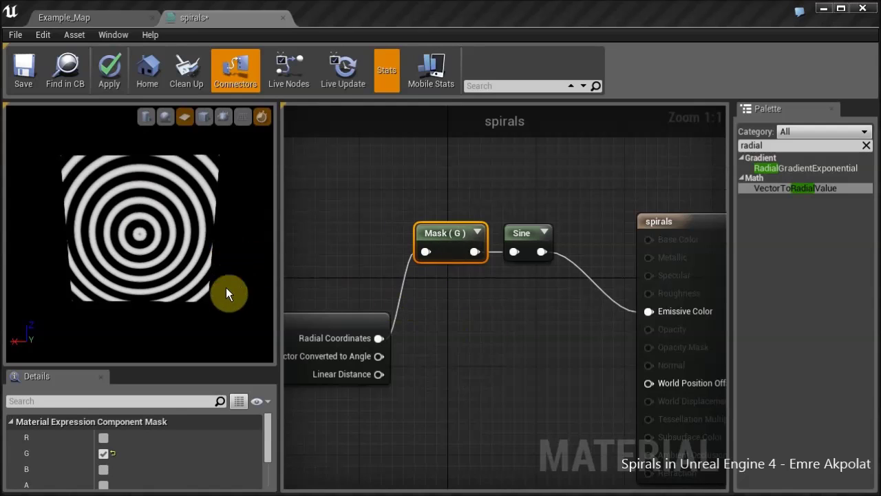
left_click_drag(225, 294, 221, 286)
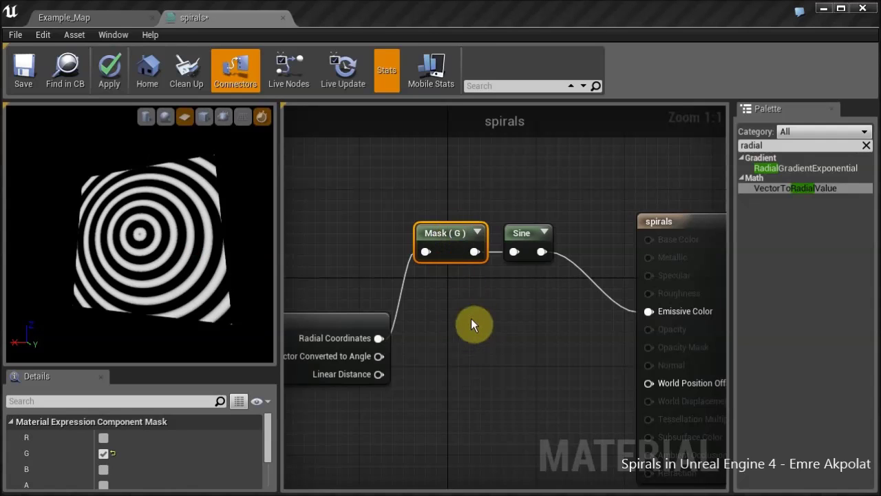
Duplicate the Mask (G) node, place the copy below the original, and feed it from Radial Coordinates
left_click_drag(445, 236, 434, 222)
key("ctrl+v")
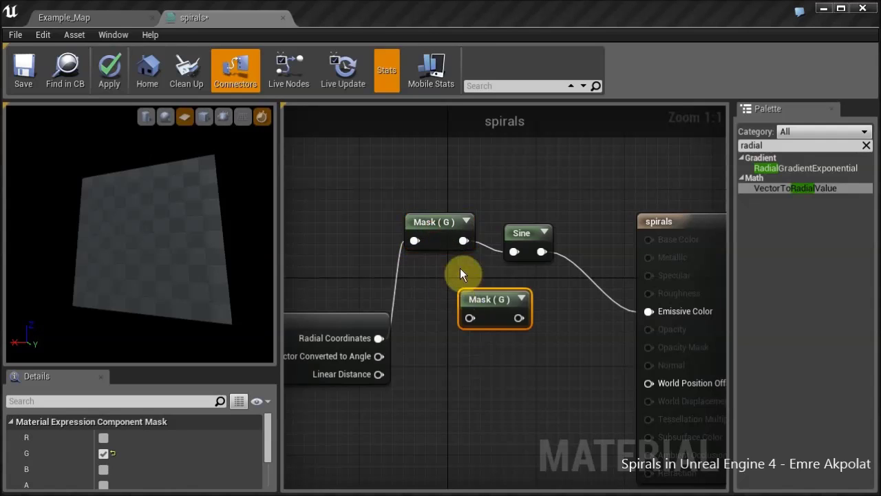
left_click_drag(475, 298, 379, 338)
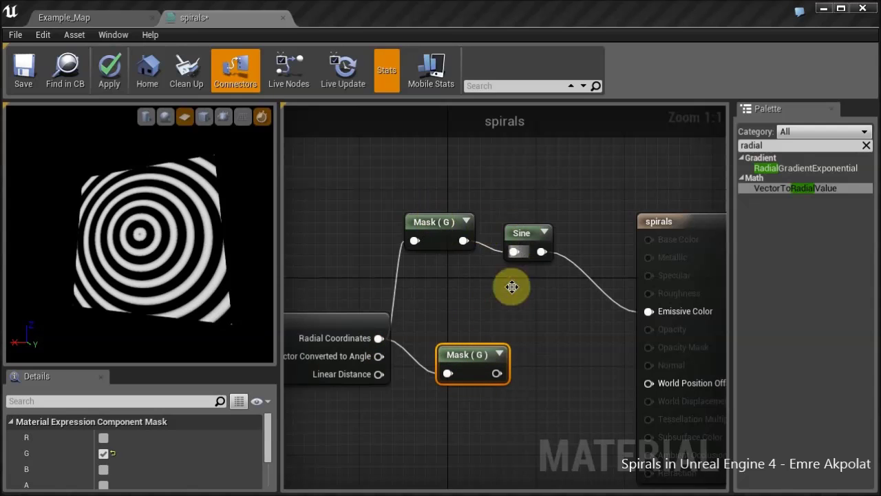
Set the duplicated mask to pass only the R channel, and move Sine and Mask (G) closer to the spirals node
left_click(103, 438)
left_click(104, 453)
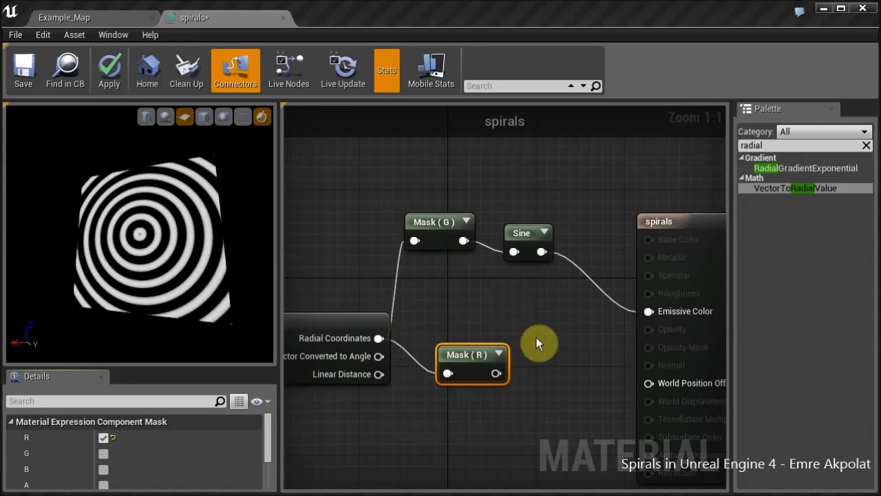
right_click_drag(464, 296, 487, 315)
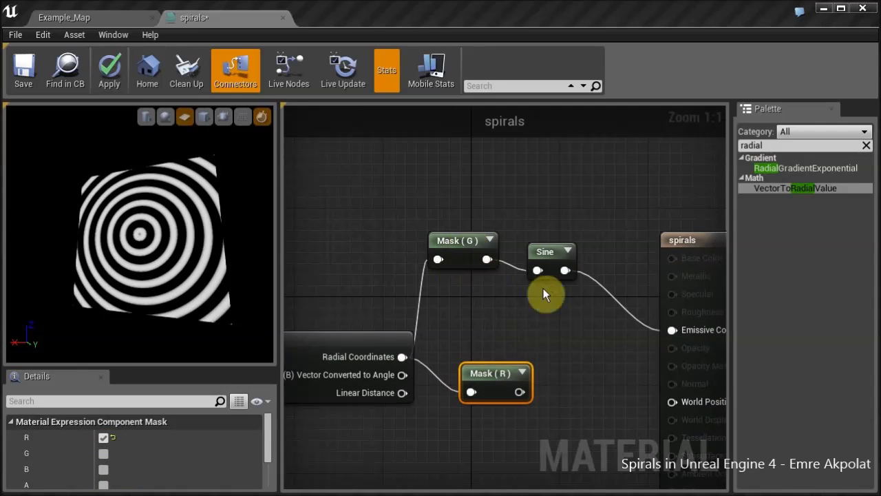
left_click_drag(550, 254, 595, 244)
left_click_drag(446, 242, 478, 252)
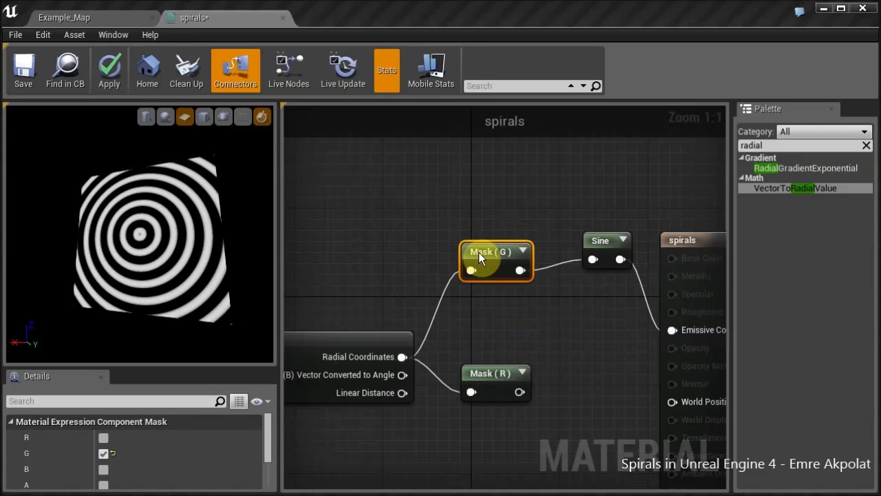
Insert an Add node that combines Mask (G) as A and Mask (R) as B into Sine, and check the preview plane
left_click(552, 335)
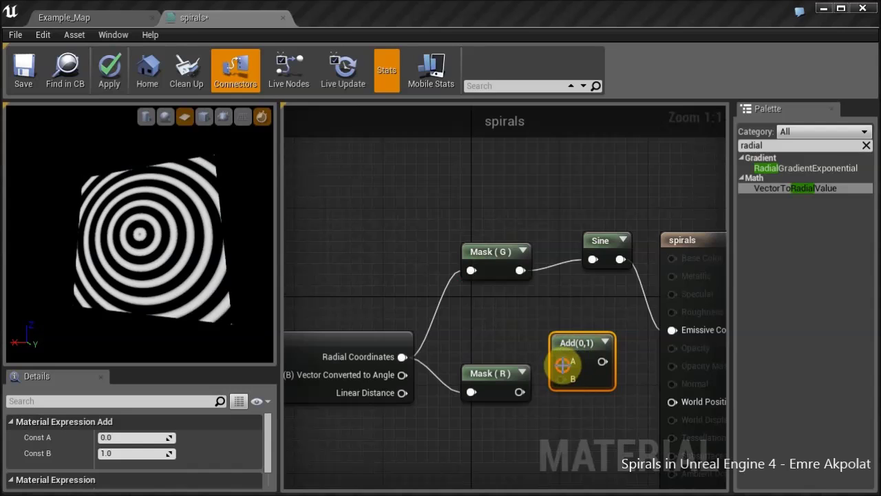
left_click_drag(563, 364, 521, 272)
left_click_drag(561, 379, 517, 396)
left_click_drag(592, 360, 592, 260)
left_click_drag(78, 214, 128, 214)
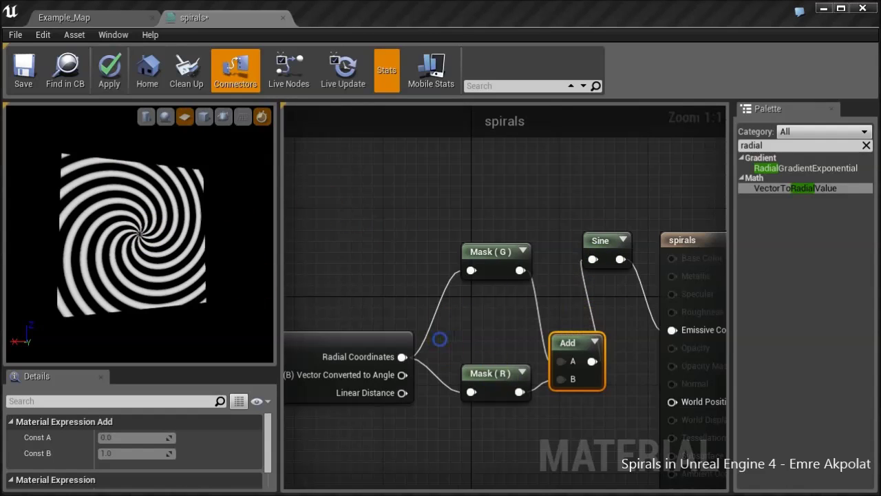
Insert a Multiply node between Mask (R) and the Add node's B input, using the mask as Multiply's A input
right_click_drag(441, 338, 457, 321)
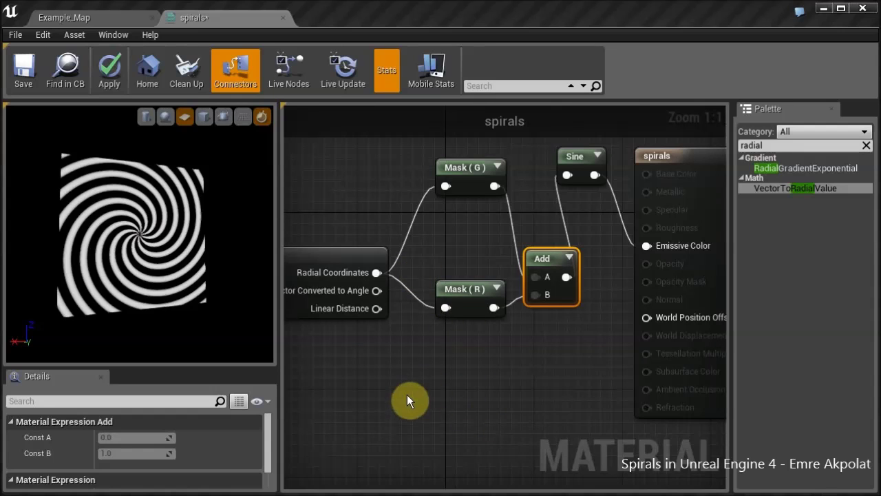
right_click_drag(441, 385, 384, 364)
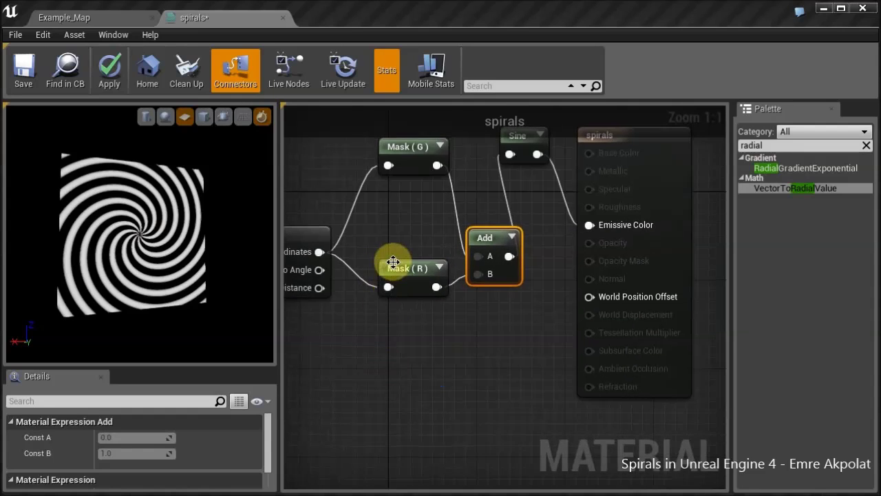
left_click_drag(369, 288, 387, 288)
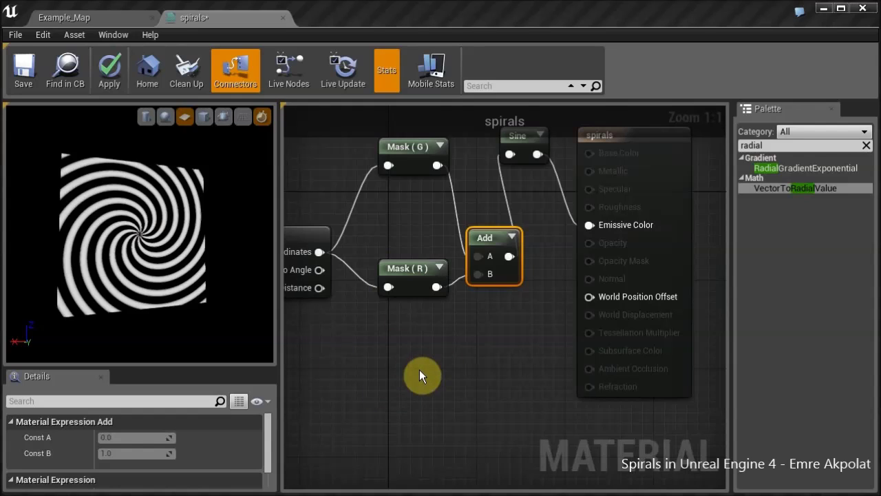
left_click(440, 361)
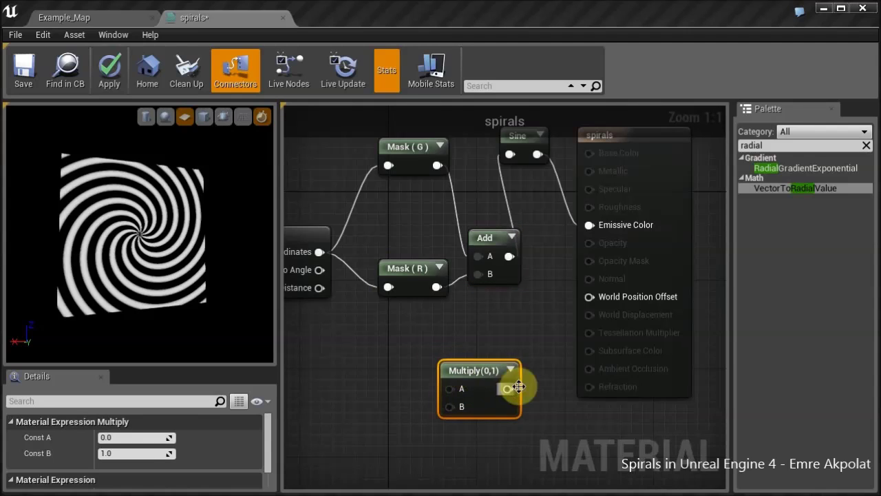
left_click_drag(507, 389, 450, 391)
Create a Constant node, connect it to Multiply's B input, and set its value to 0.1
left_click(333, 430)
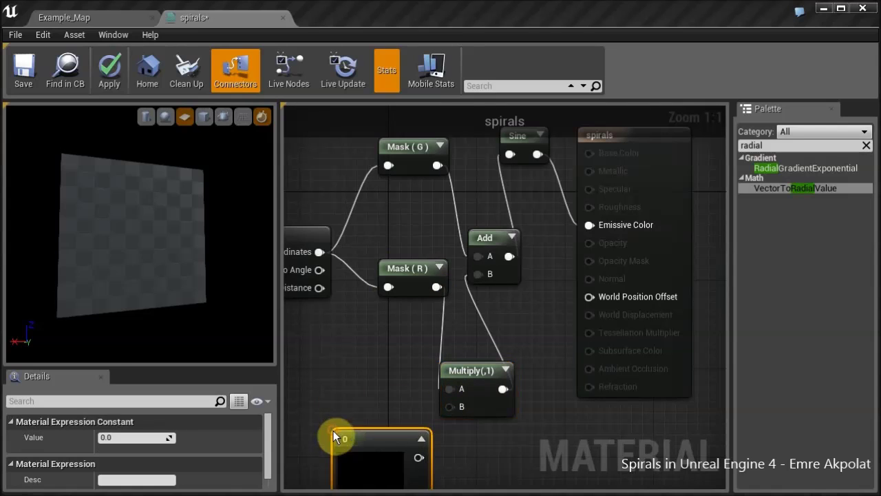
right_click_drag(333, 430, 303, 362)
left_click_drag(381, 408, 407, 354)
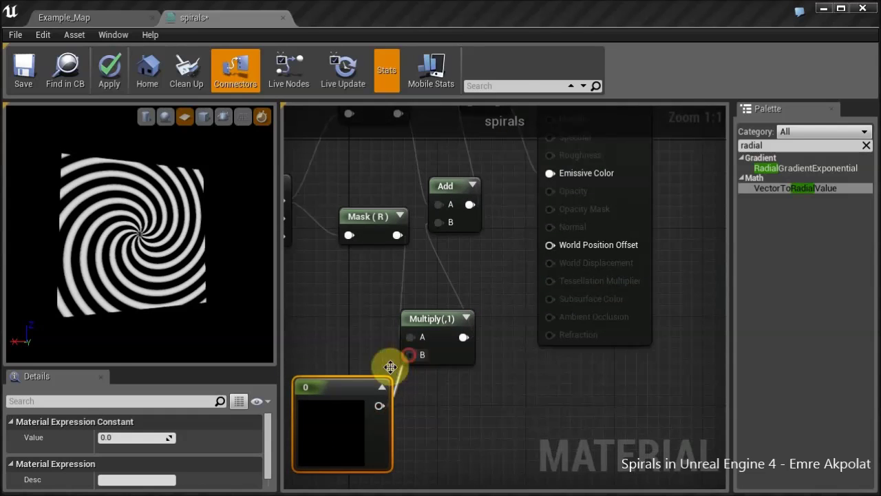
left_click(340, 381)
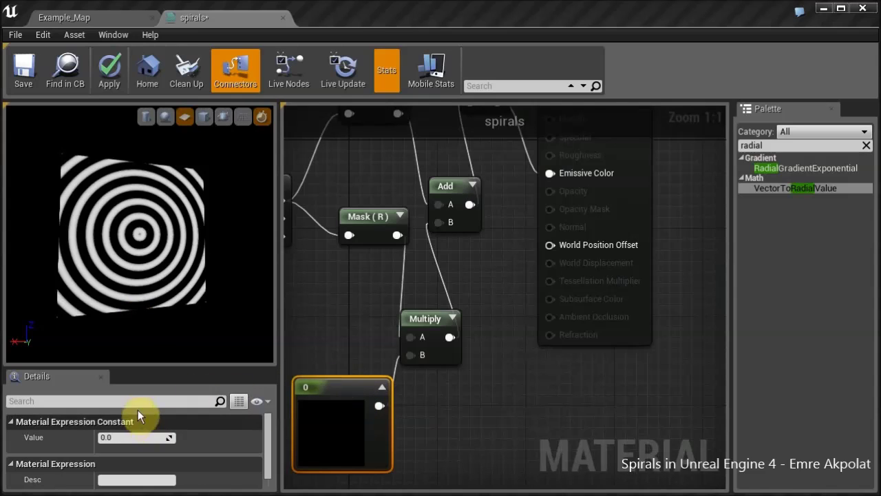
left_click(142, 434)
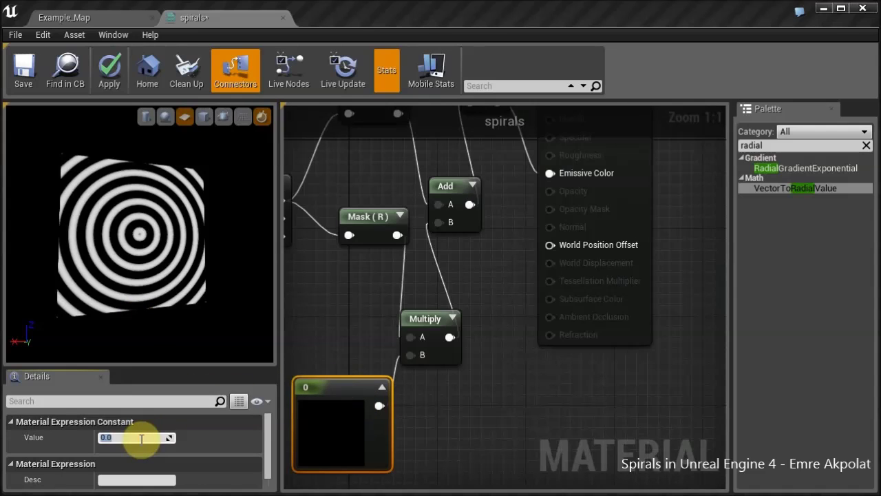
type("0.1")
key("Return")
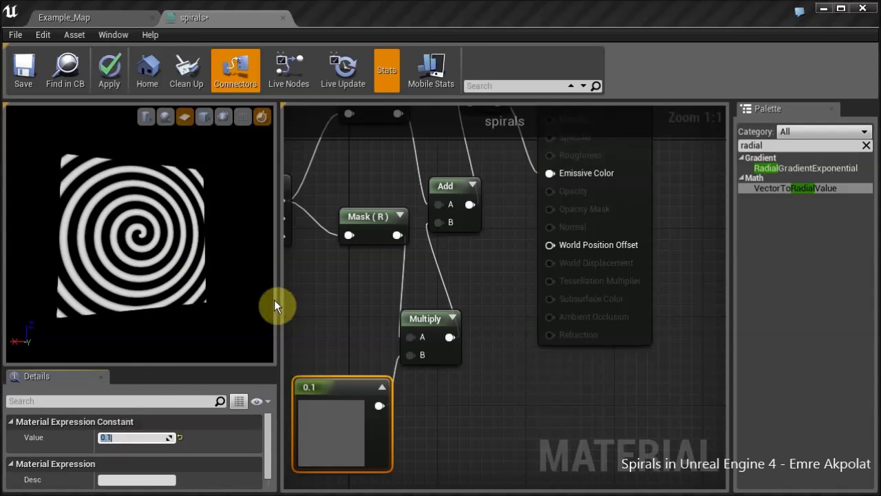
Move the 0.1 constant beside Multiply, and shift the spirals and Sine nodes away from Add to make room
right_click_drag(427, 236, 449, 342)
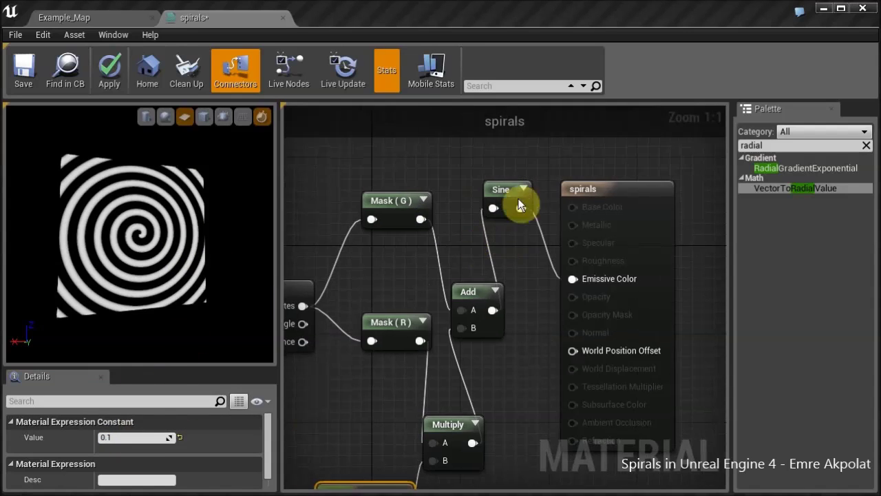
left_click(506, 188)
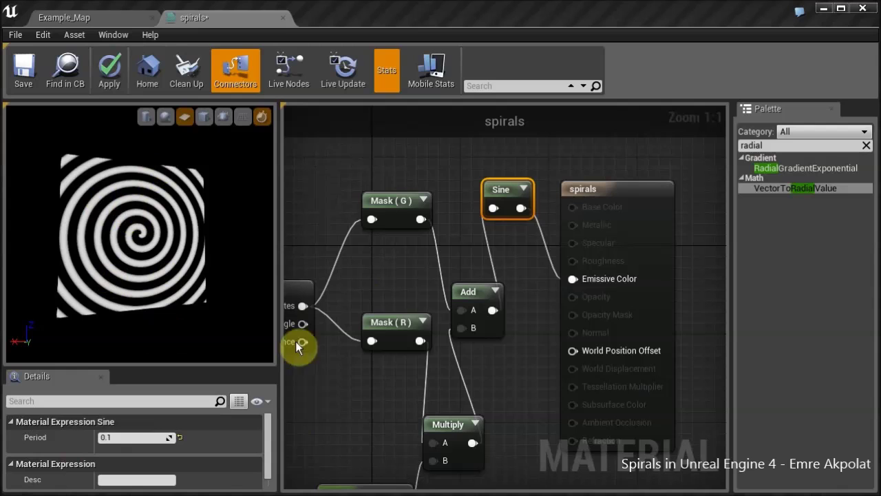
right_click_drag(399, 303, 480, 246)
left_click_drag(451, 443, 411, 407)
scroll(385, 316, "down", 3)
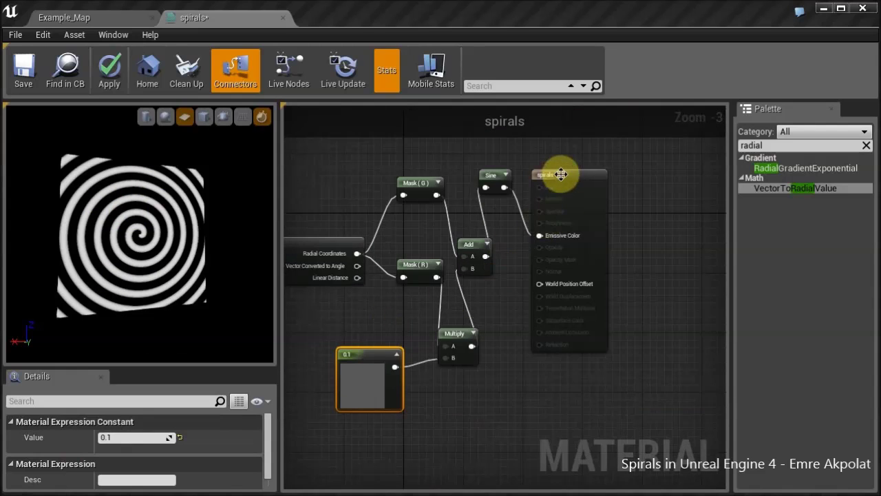
left_click_drag(561, 173, 653, 181)
left_click_drag(494, 177, 577, 194)
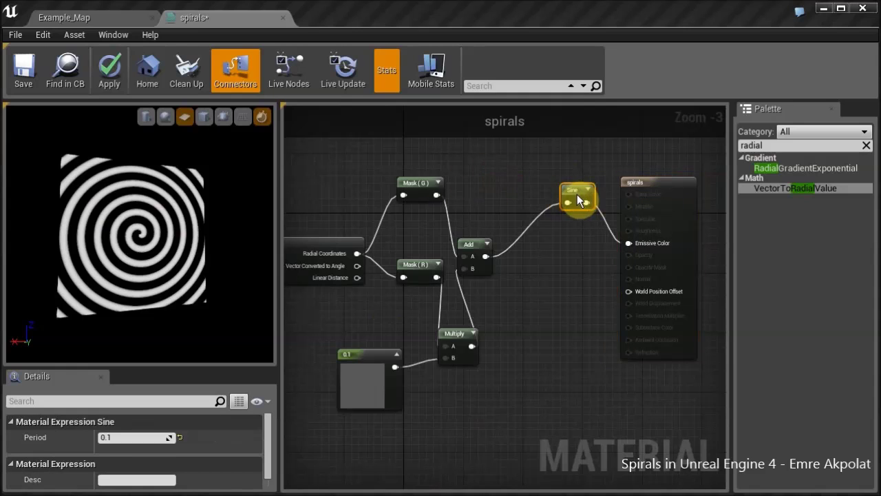
Add a TimeWithSpeedVariable node from the Misc category and place it above the mask nodes
right_click_drag(541, 248, 553, 348)
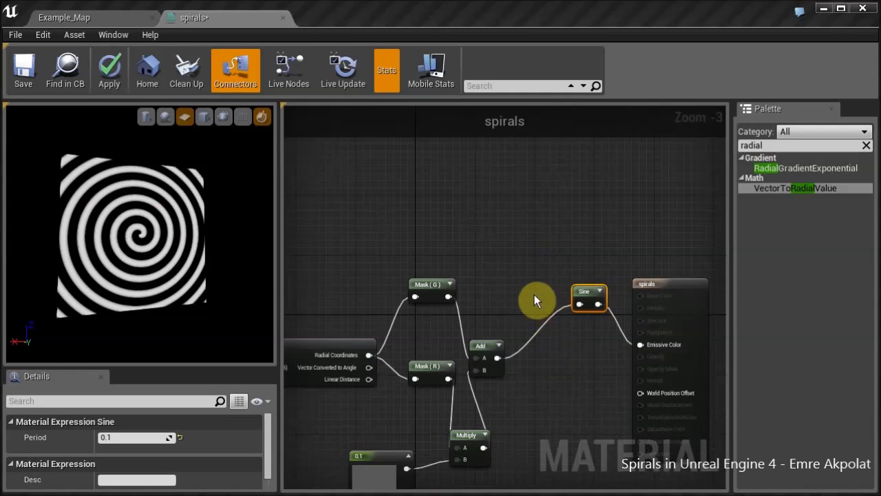
right_click(486, 200)
scroll(517, 337, "down", 2)
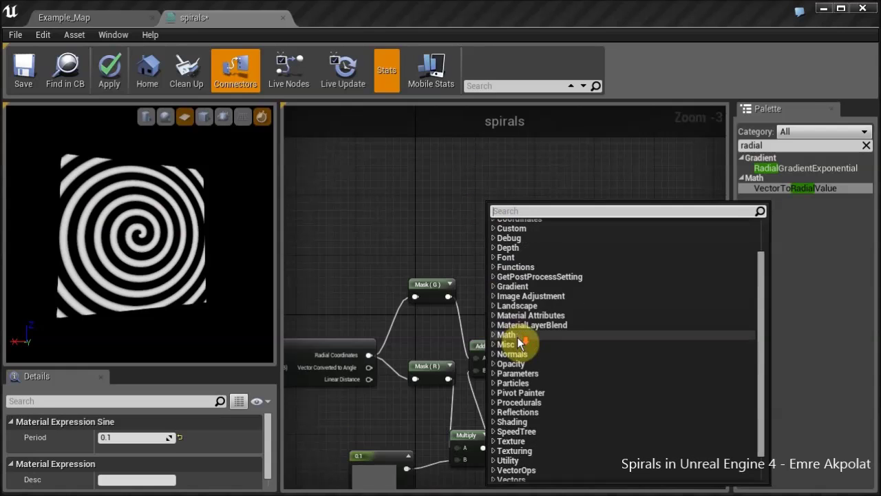
left_click(506, 345)
scroll(532, 359, "down", 5)
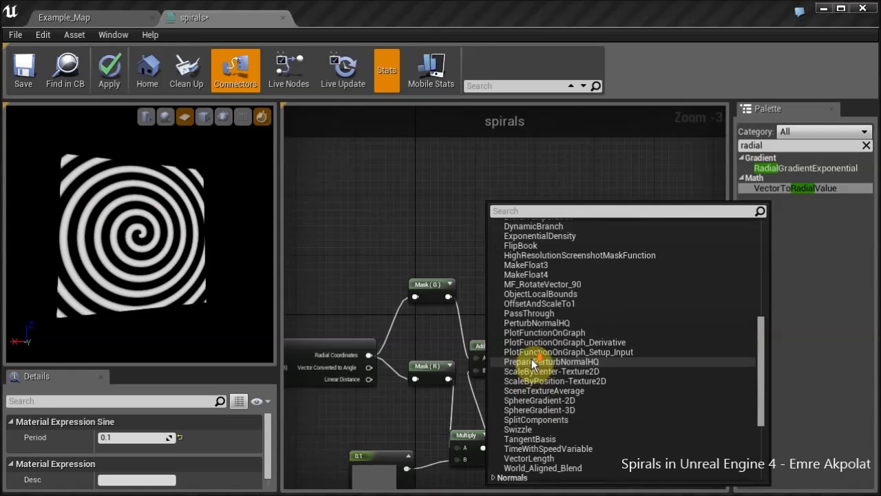
left_click(540, 448)
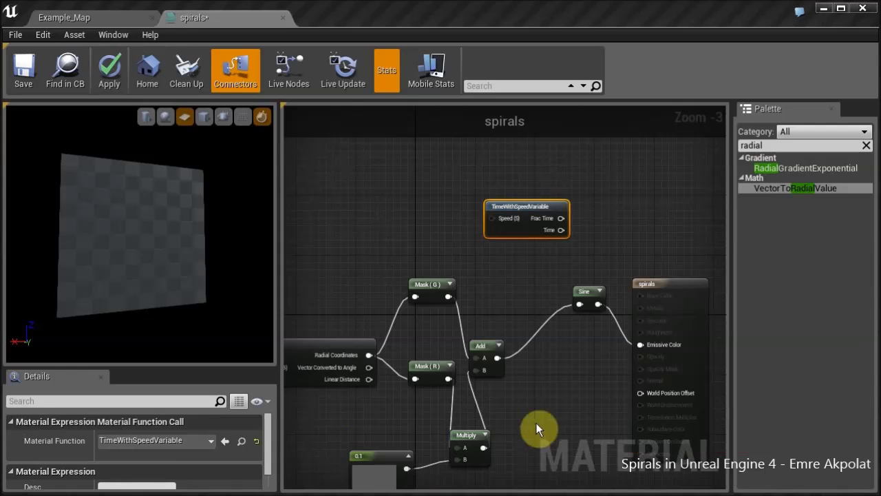
left_click_drag(517, 207, 493, 187)
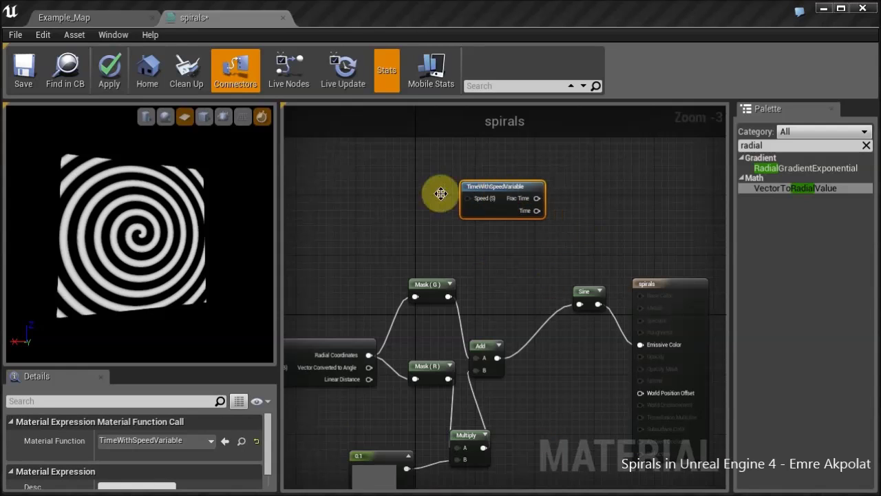
Create a Constant node with value 0.1 beside TimeWithSpeedVariable and connect it to the Speed input
left_click(417, 195)
left_click_drag(435, 203, 388, 186)
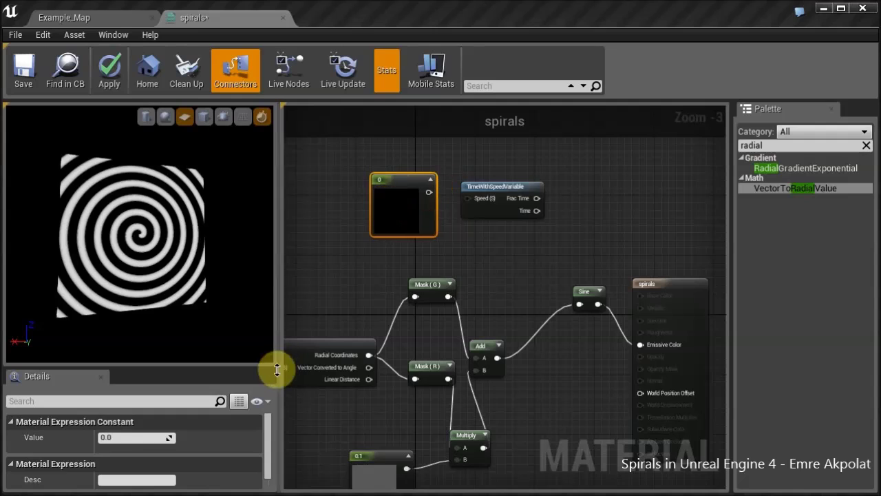
left_click(128, 438)
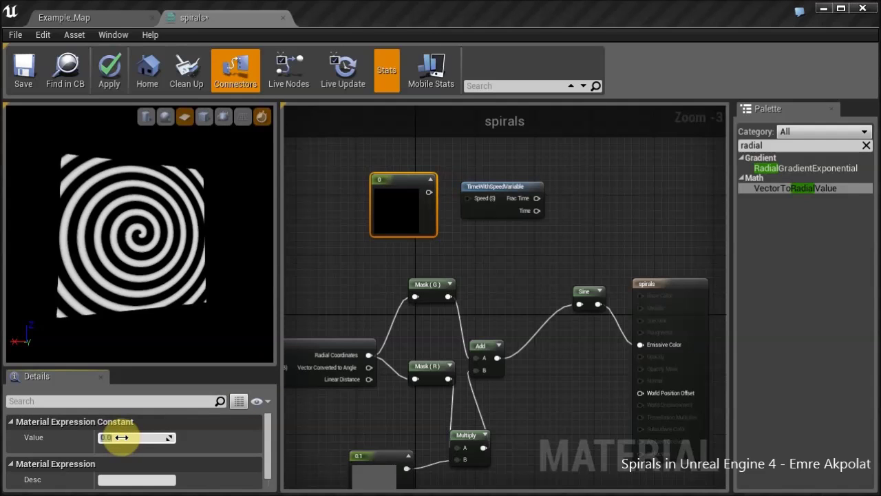
type("0.1")
key("Return")
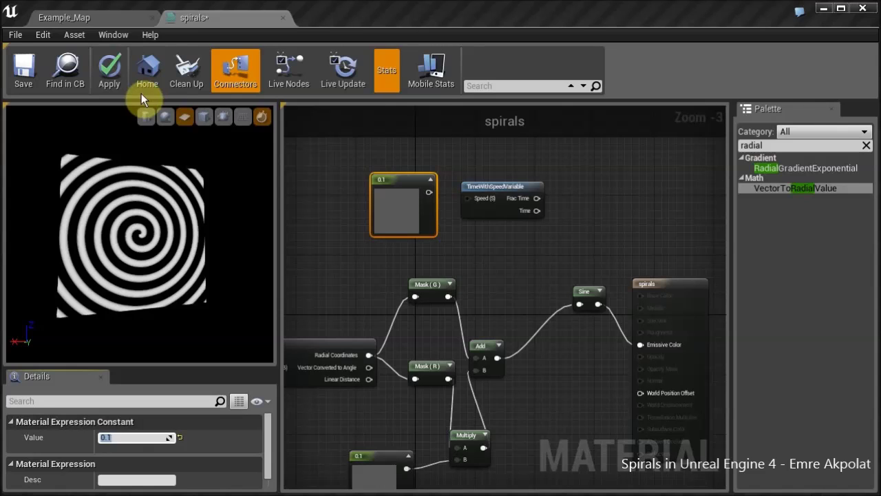
left_click_drag(431, 192, 468, 199)
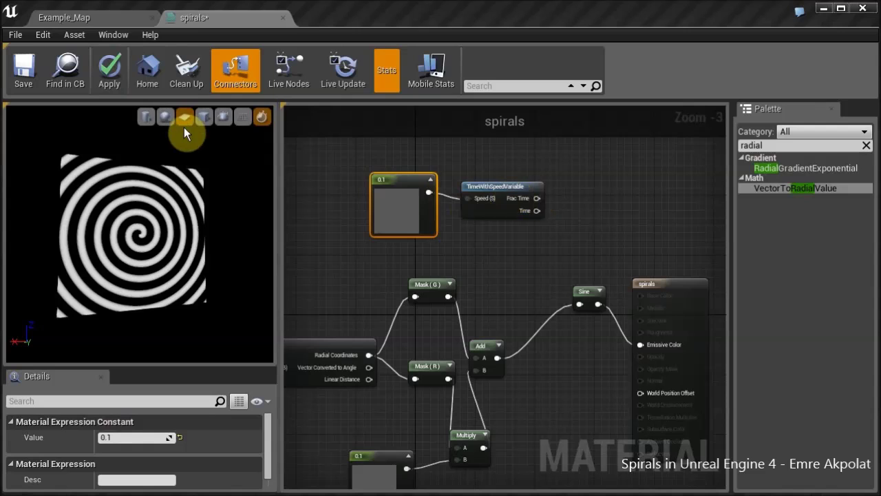
Insert a second Add node that sums Frac Time and the first Add's output into Sine, and check the animated preview
left_click(568, 238)
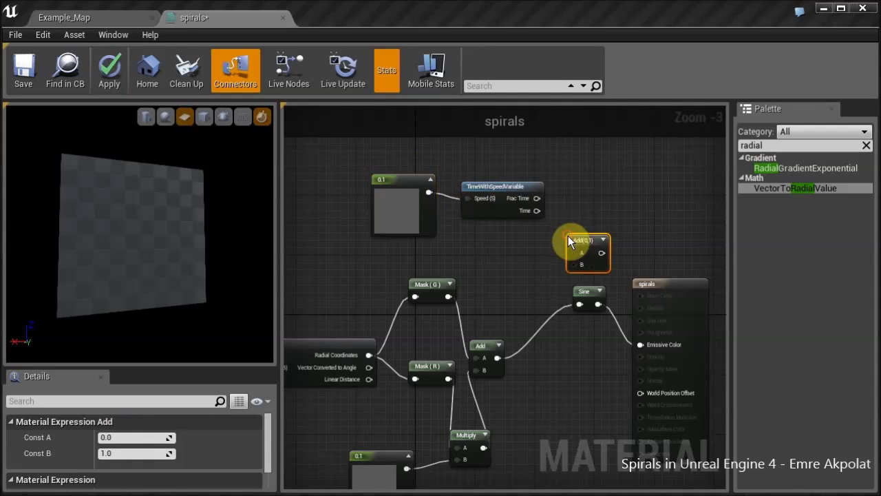
left_click_drag(537, 199, 573, 253)
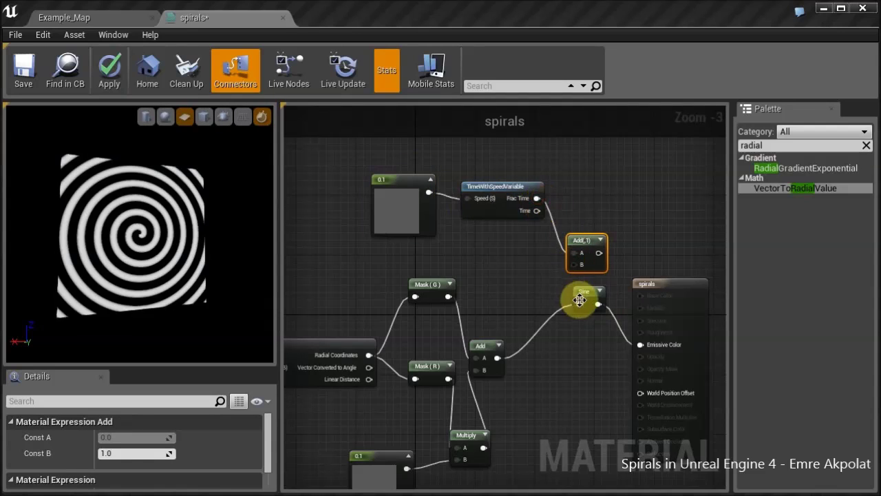
left_click_drag(502, 352, 498, 356)
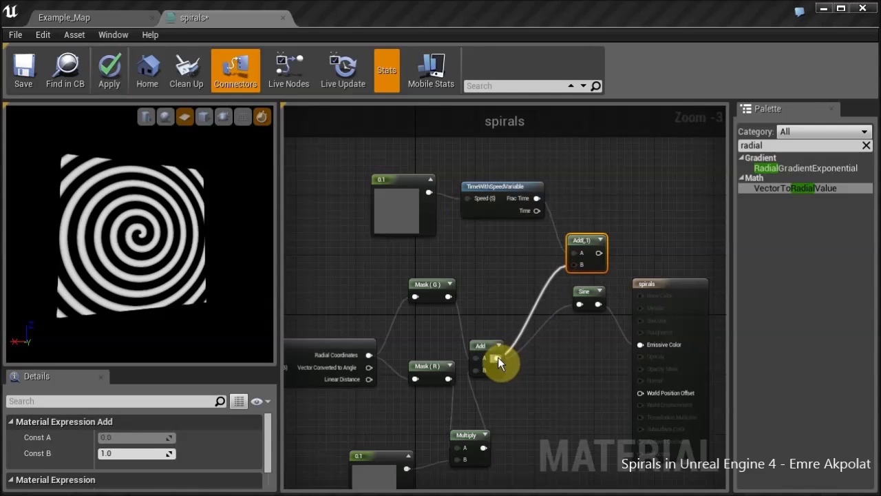
left_click_drag(574, 319, 578, 307)
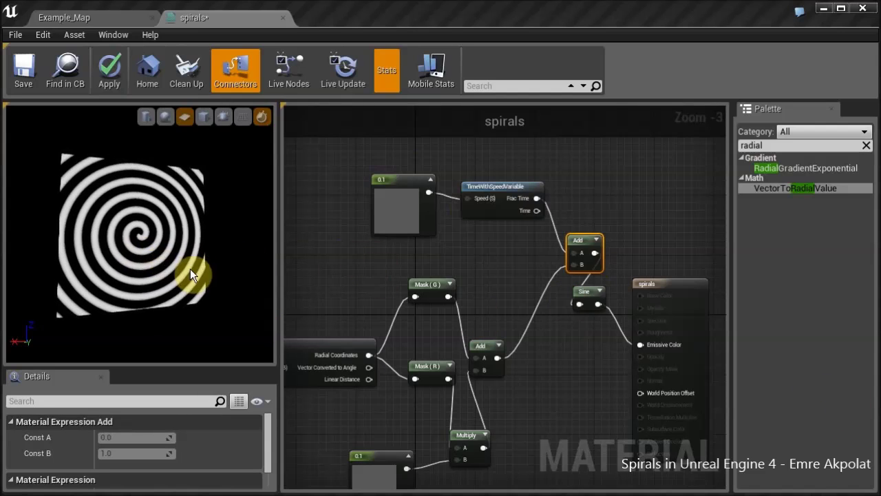
mouse_move(190, 268)
left_mouse_down()
mouse_move(203, 296)
mouse_move(173, 276)
mouse_move(148, 285)
mouse_move(163, 268)
left_mouse_up()
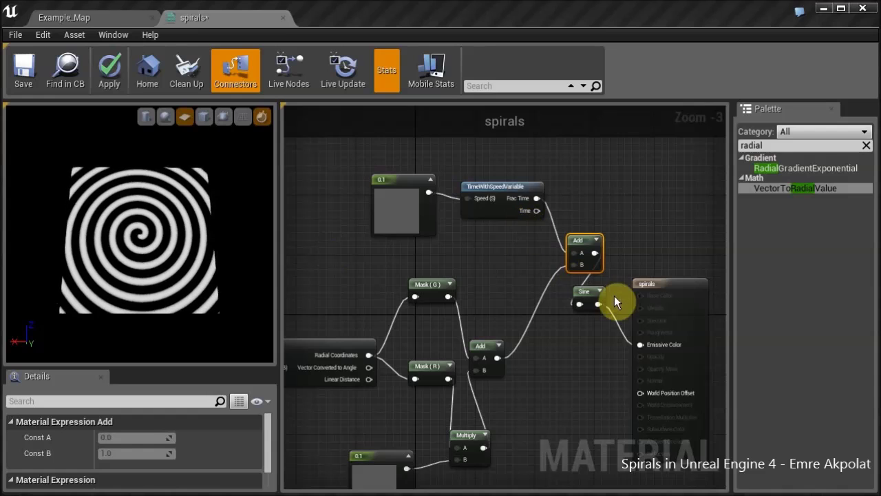
Tidy the graph by moving spirals and Sine outward and lining up both Add nodes in front of Sine
left_click_drag(649, 288, 686, 281)
left_click_drag(578, 290, 631, 283)
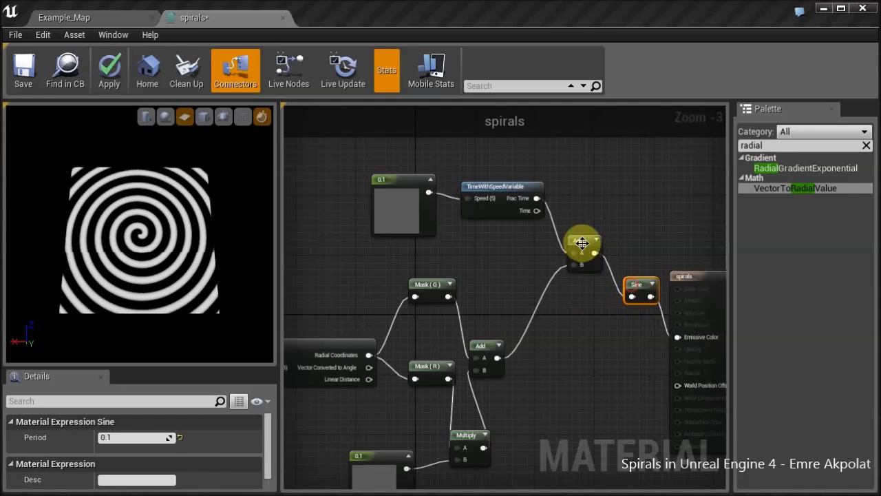
left_click_drag(579, 240, 584, 276)
right_click_drag(541, 375, 570, 350)
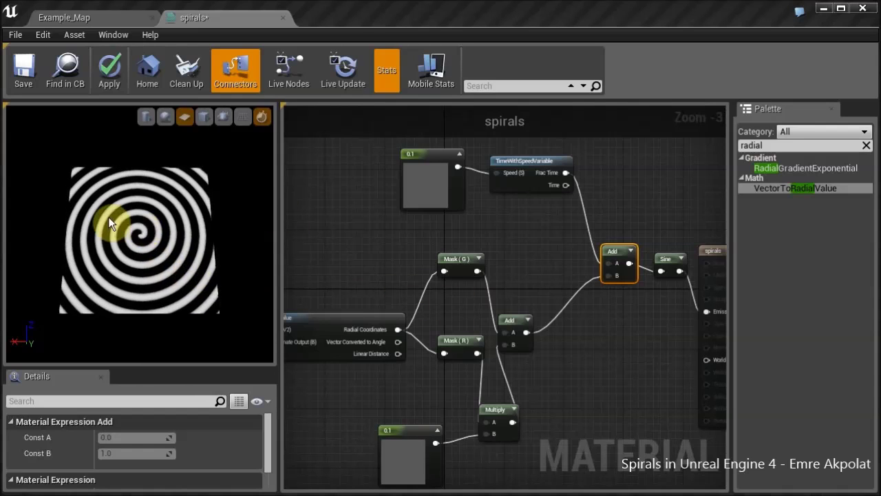
right_click_drag(458, 296, 461, 286)
left_click_drag(517, 309, 559, 270)
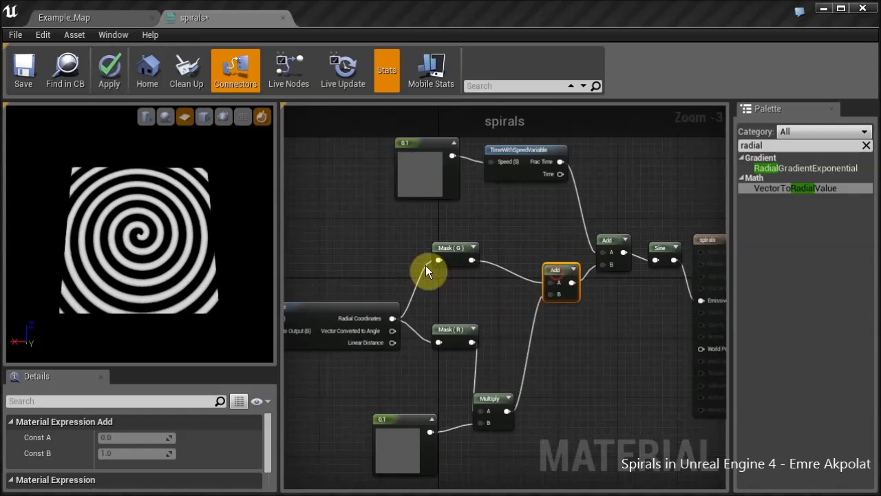
Make room in the graph by moving Mask (G) closer to the radial coordinates and shifting TimeWithSpeedVariable and its constant upward
mouse_move(454, 250)
left_mouse_down()
mouse_move(434, 265)
mouse_move(458, 265)
left_mouse_up()
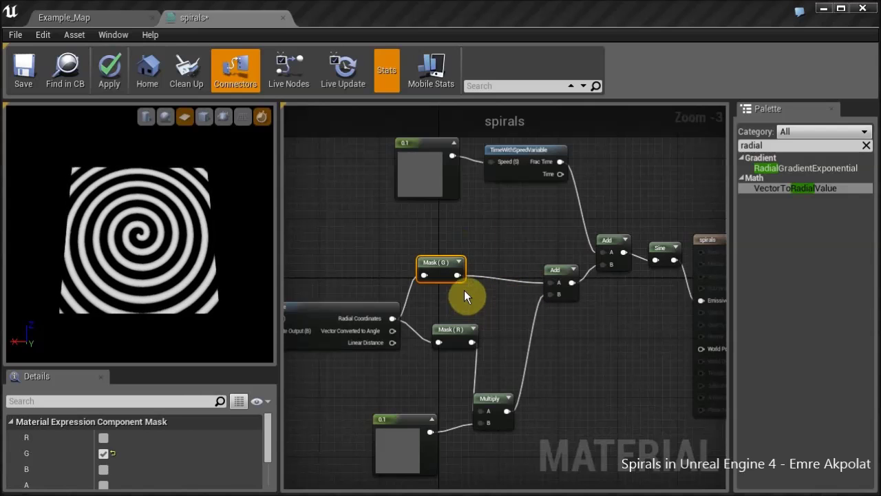
right_click_drag(429, 197, 417, 280)
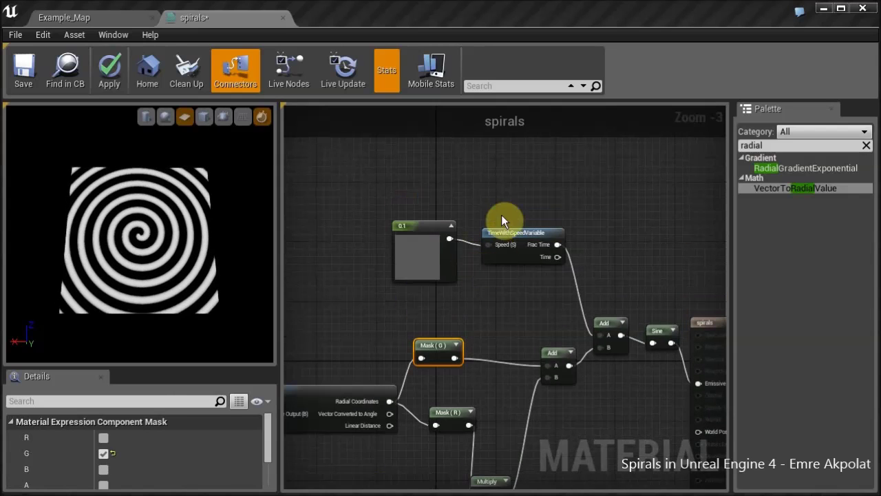
left_click_drag(504, 231, 503, 196)
left_click_drag(443, 224, 450, 178)
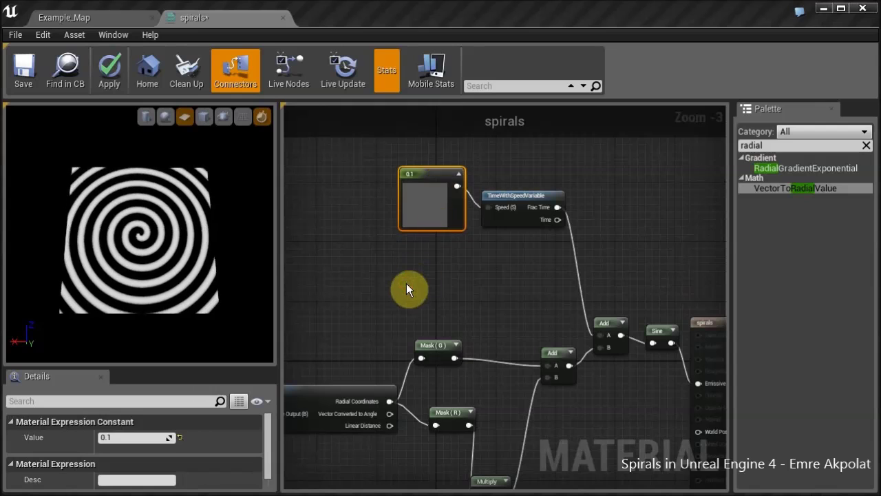
Add a Constant and a Multiply node, multiply the constant with Mask (G), and feed the result into the first Add's A input
left_click(399, 265)
left_click(400, 262)
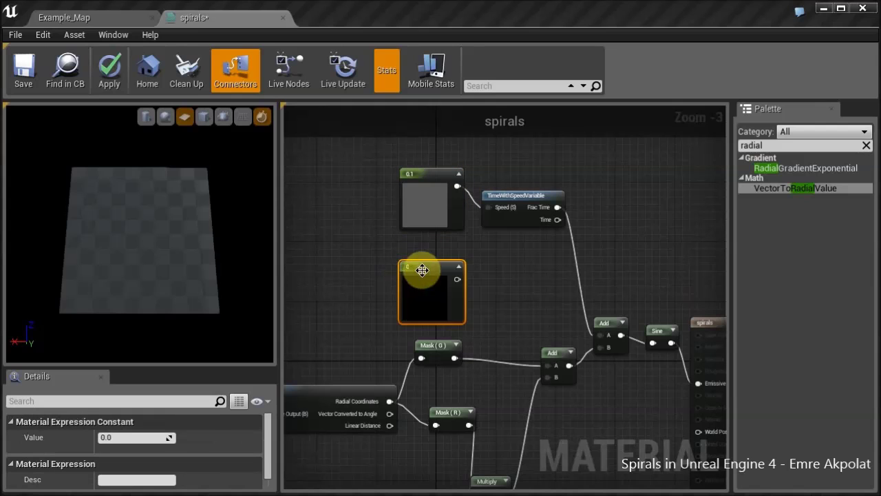
left_click(522, 268)
left_click_drag(531, 276, 489, 330)
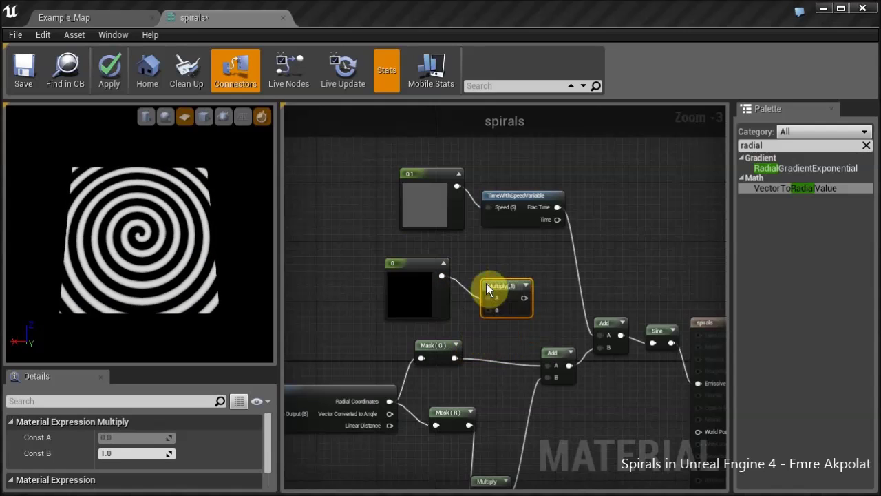
key("ctrl+z")
left_click_drag(477, 358, 456, 359)
left_click(522, 269)
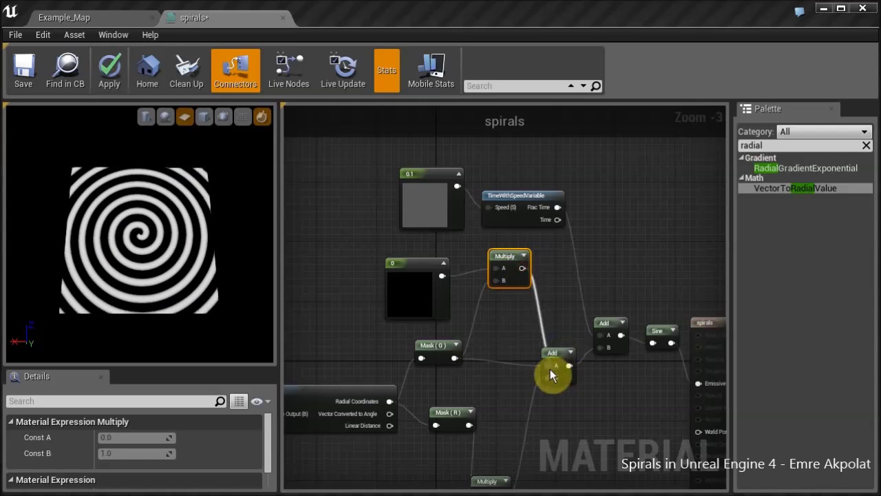
left_click_drag(550, 369, 548, 367)
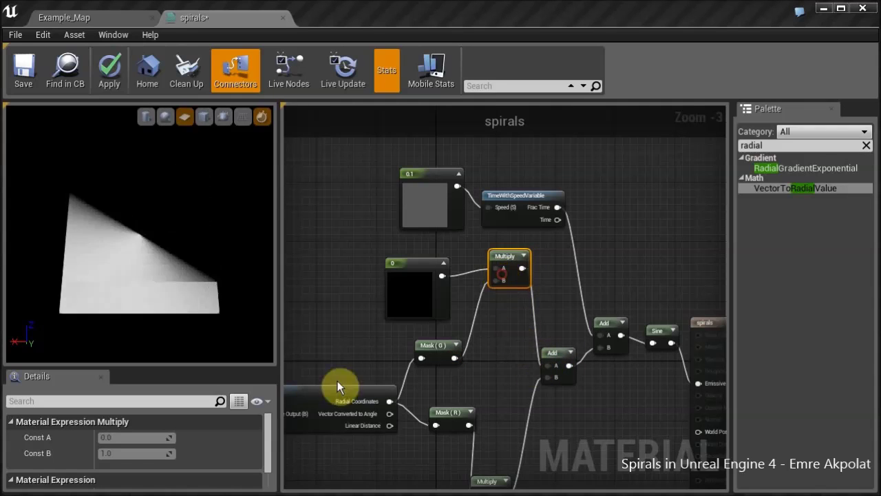
Try values 0.1, 0.2 and 0.3 in the constant that multiplies Mask (G)
left_click_drag(414, 304, 389, 310)
left_click(149, 444)
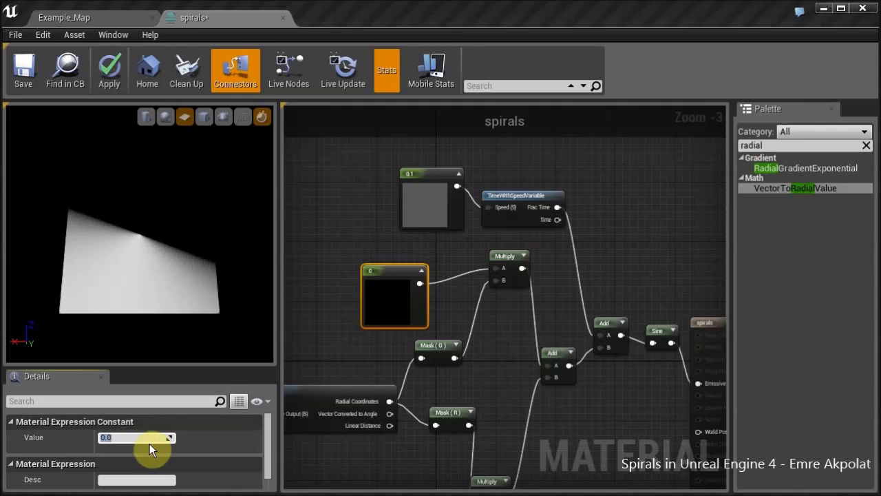
type("0.1")
key("Return")
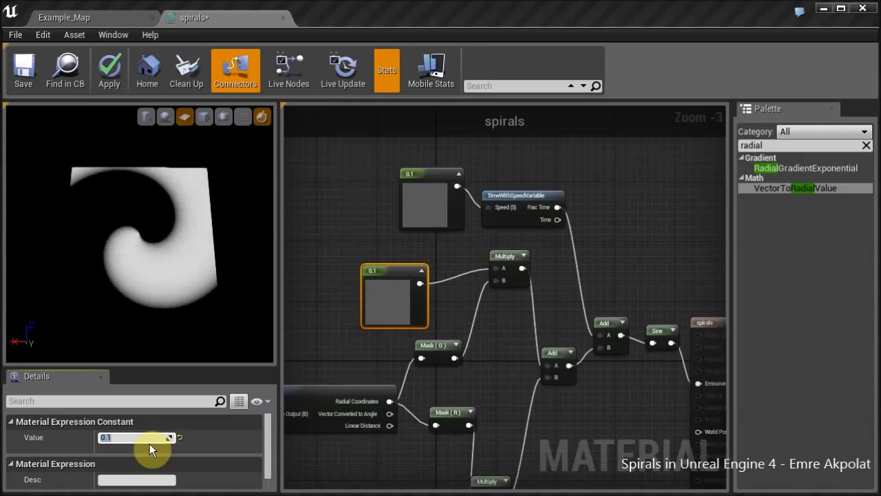
type("0.2")
key("Return")
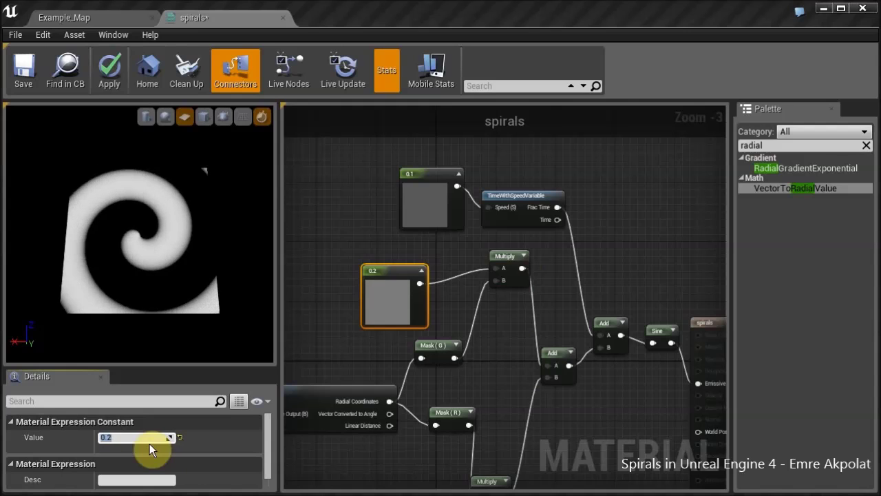
type("0.3")
key("Return")
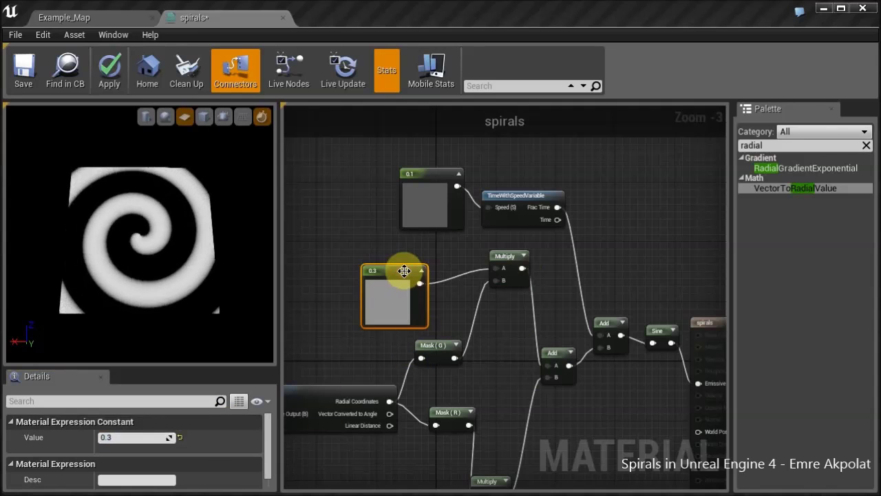
Delete the Multiply node after Mask (G) together with its constant
key("Delete")
left_click(518, 259)
key("Delete")
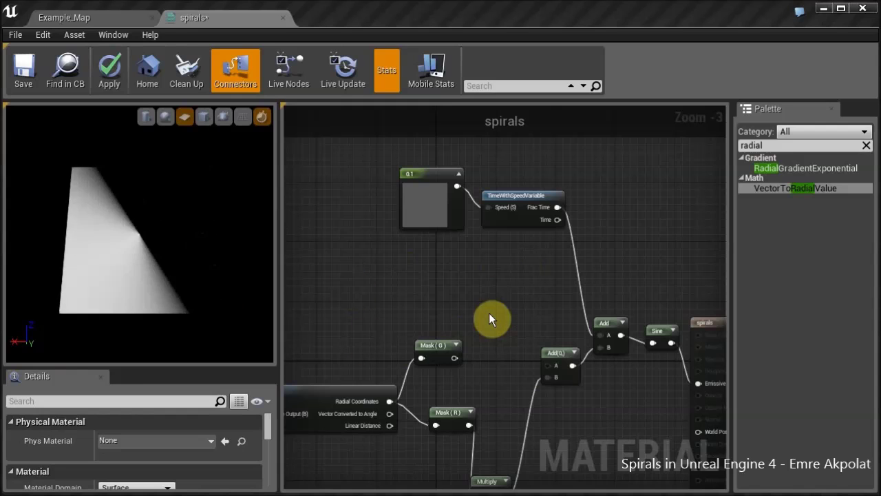
Add a Power node from the Math category and connect Mask (G) to its Base input
right_click(454, 281)
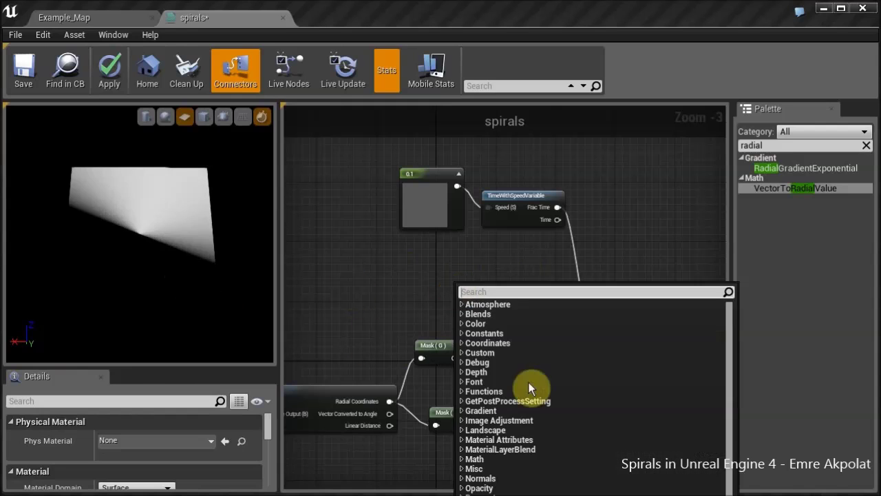
scroll(529, 386, "down", 3)
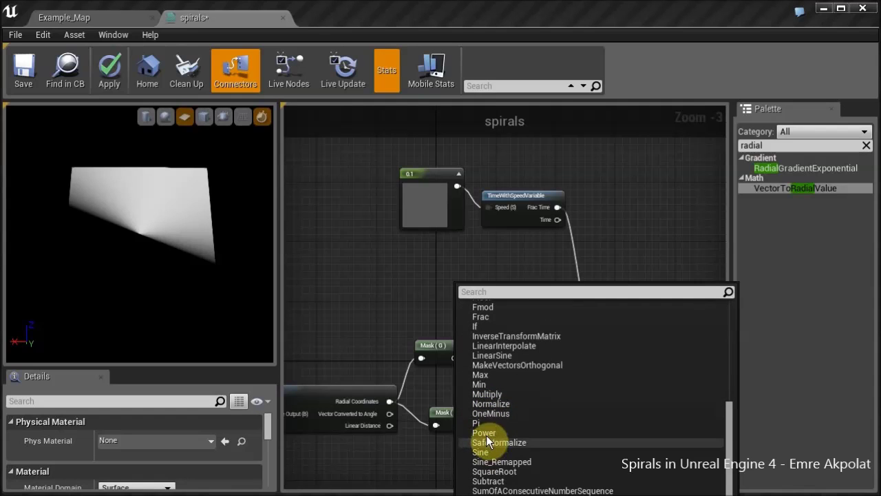
left_click(486, 433)
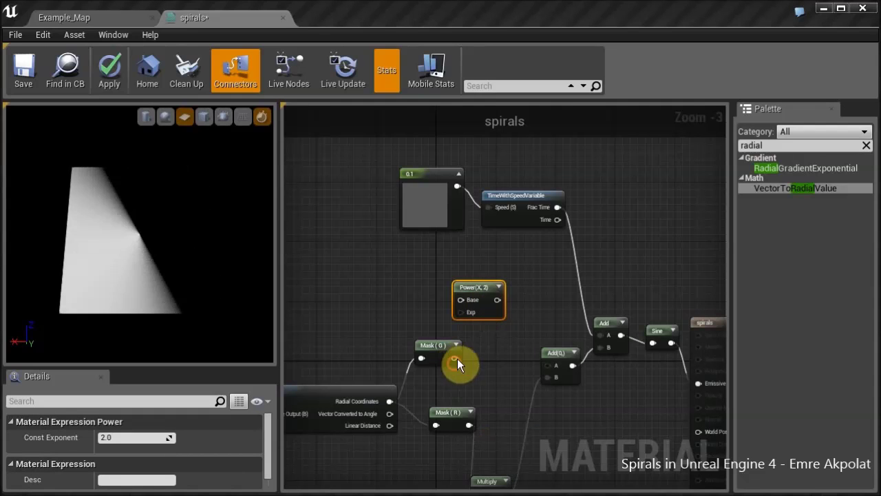
left_click_drag(483, 288, 510, 294)
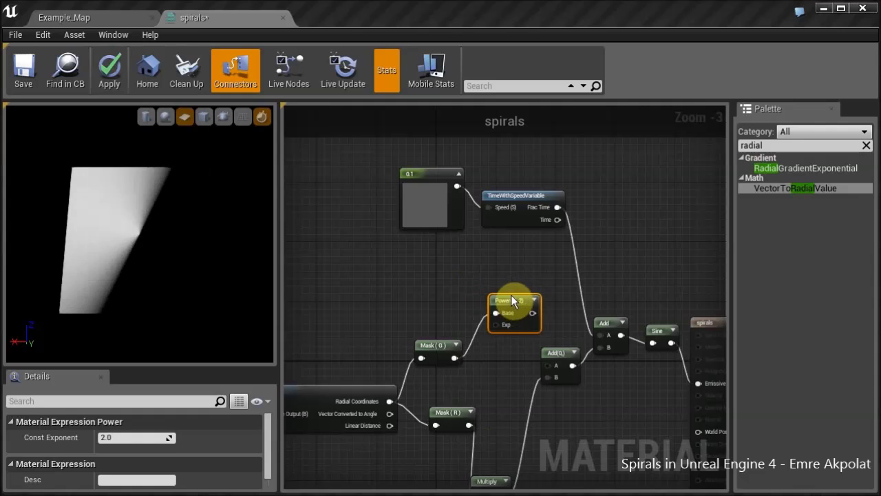
Add a Constant node wired to Power's Exp input and connect Power's output to the first Add's A input
left_click(398, 287)
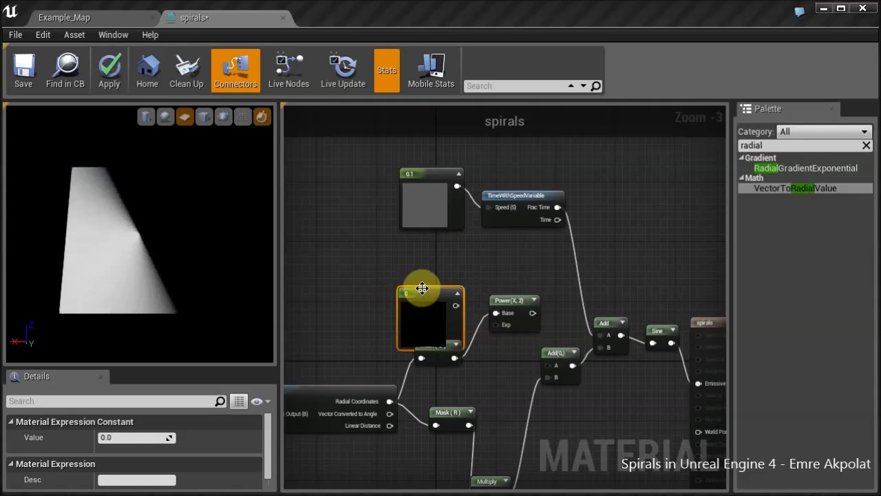
mouse_move(422, 287)
left_mouse_down()
mouse_move(401, 259)
mouse_move(426, 275)
left_mouse_up()
left_click_drag(503, 328, 494, 326)
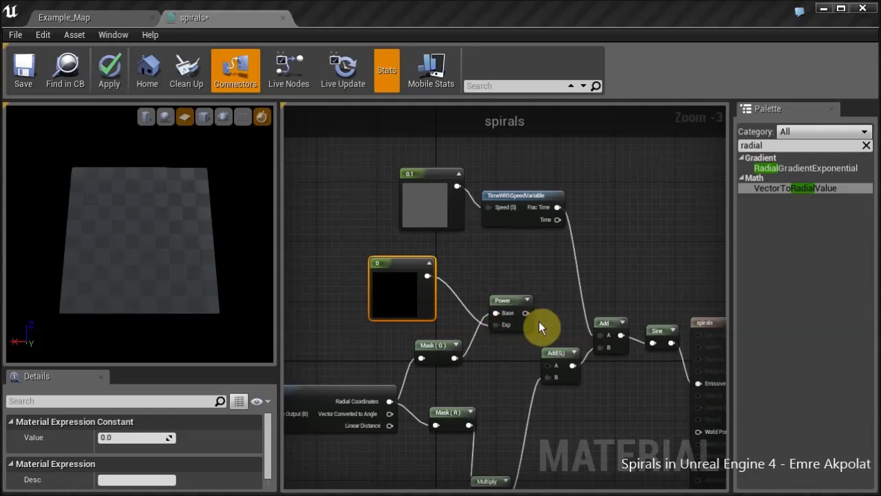
mouse_move(542, 359)
left_mouse_down()
mouse_move(546, 371)
mouse_move(556, 366)
left_mouse_up()
left_click(503, 353)
Set the exponent constant of the Power node to 0.1
left_click(393, 309)
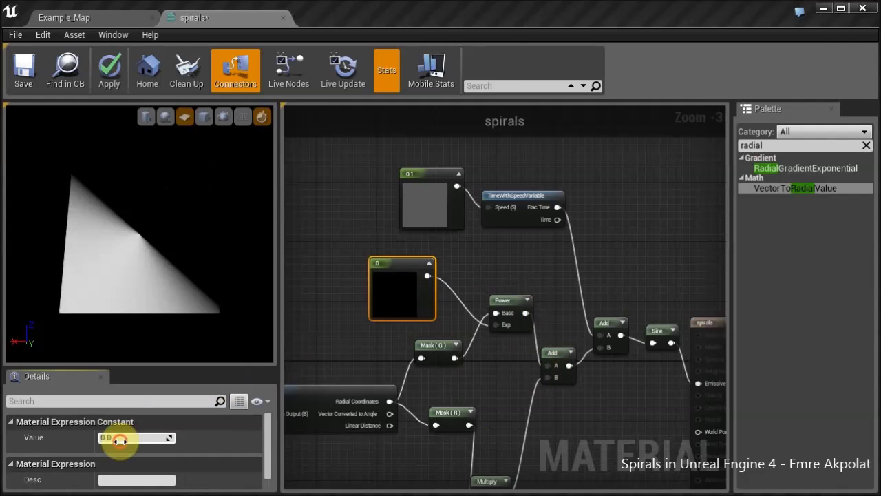
left_click(120, 441)
type("0.1")
key("Return")
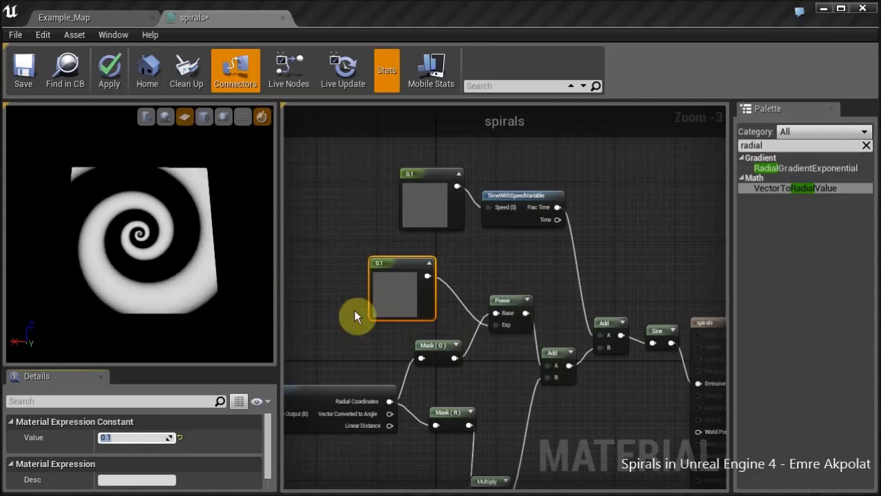
Examine the Power-based spiral in the preview up close and from different angles
left_click_drag(130, 242, 79, 258)
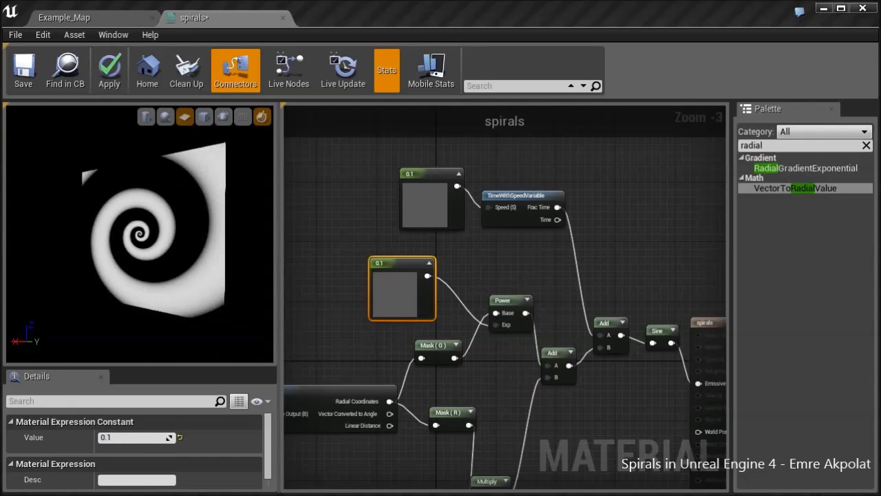
left_click_drag(200, 244, 234, 245)
right_click_drag(138, 234, 138, 213)
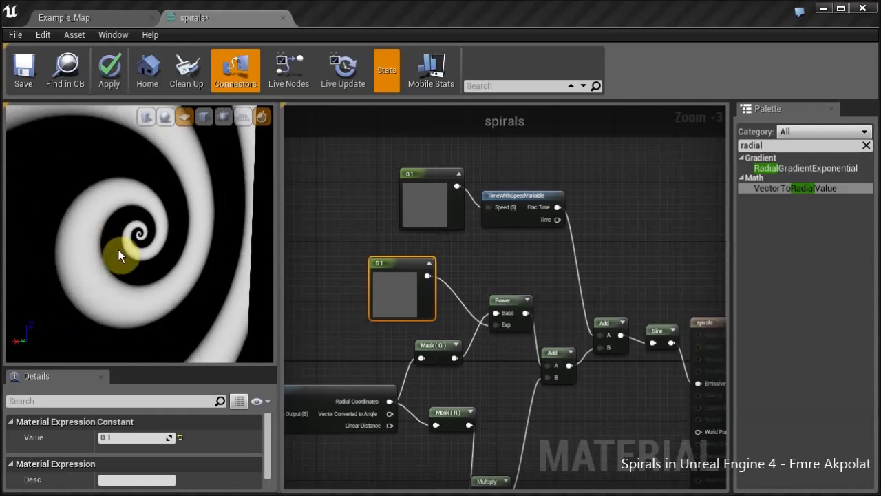
mouse_move(165, 283)
left_mouse_down()
mouse_move(148, 284)
mouse_move(189, 284)
mouse_move(90, 283)
mouse_move(138, 268)
mouse_move(154, 248)
mouse_move(169, 283)
left_mouse_up()
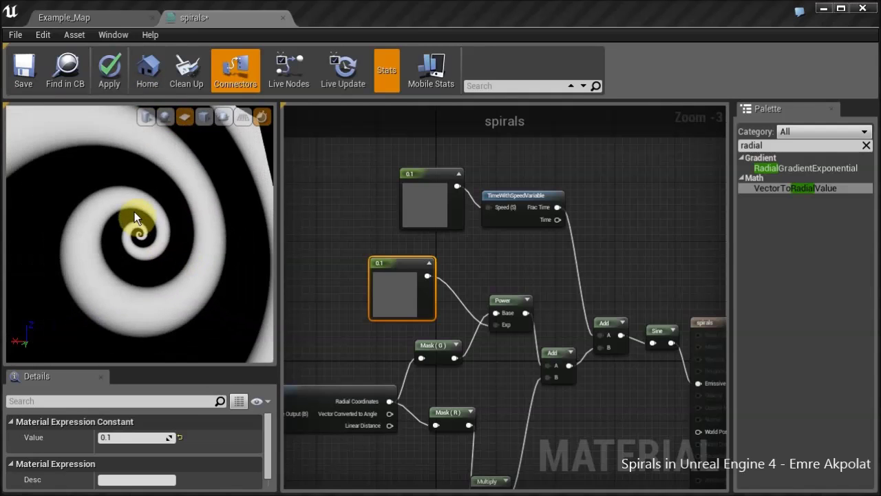
left_click(180, 283)
mouse_move(179, 283)
left_mouse_down()
mouse_move(241, 281)
mouse_move(131, 281)
mouse_move(179, 283)
left_mouse_up()
Spread out the end of the graph by moving the spirals node, Sine and the second Add farther from the first Add
right_click_drag(339, 281, 368, 287)
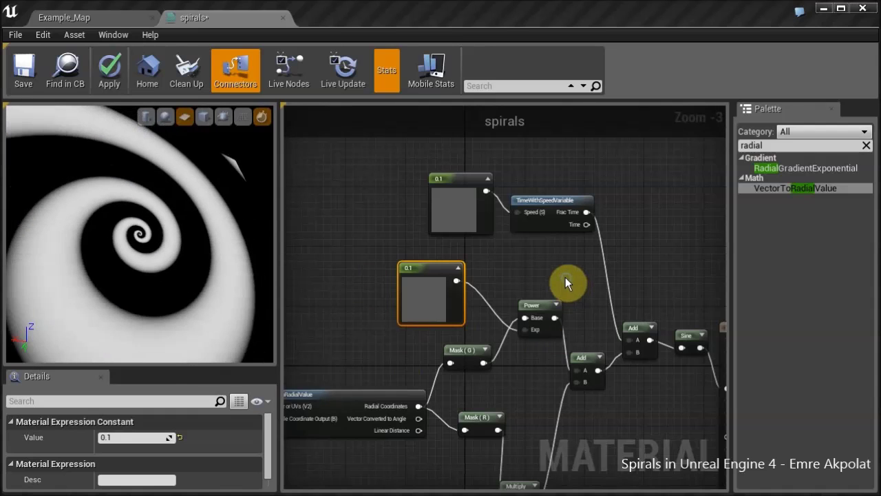
right_click_drag(723, 274, 586, 235)
left_click_drag(591, 284, 645, 250)
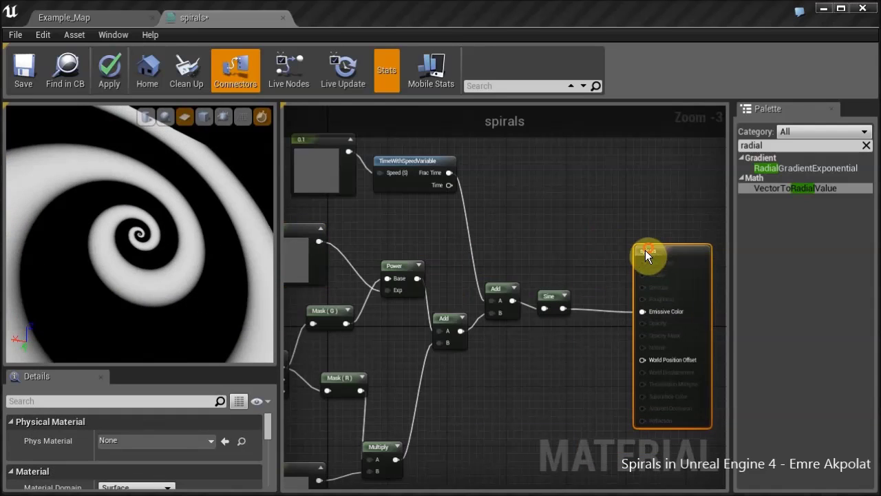
left_click_drag(546, 294, 593, 302)
left_click_drag(485, 297, 543, 301)
right_click_drag(393, 266, 526, 278)
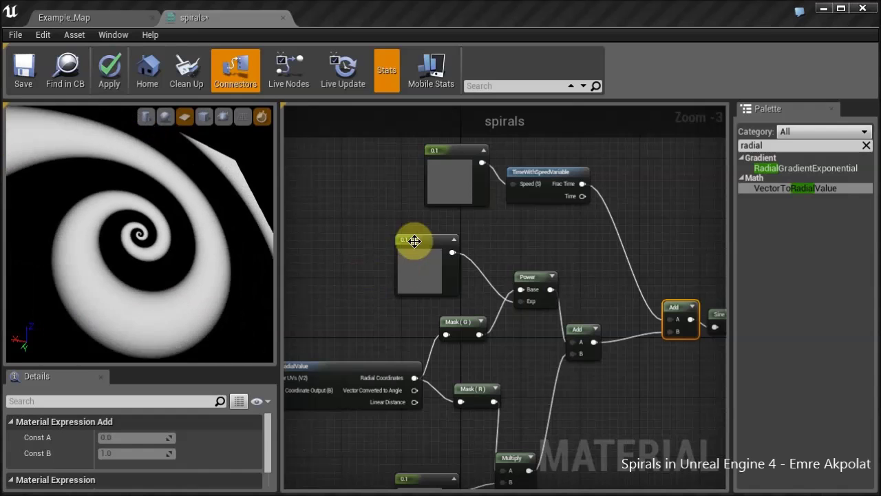
Replace the Power node and its constant with a Divide node from the Math category, feeding Mask (G) into its B input
left_click(415, 240)
key("Delete")
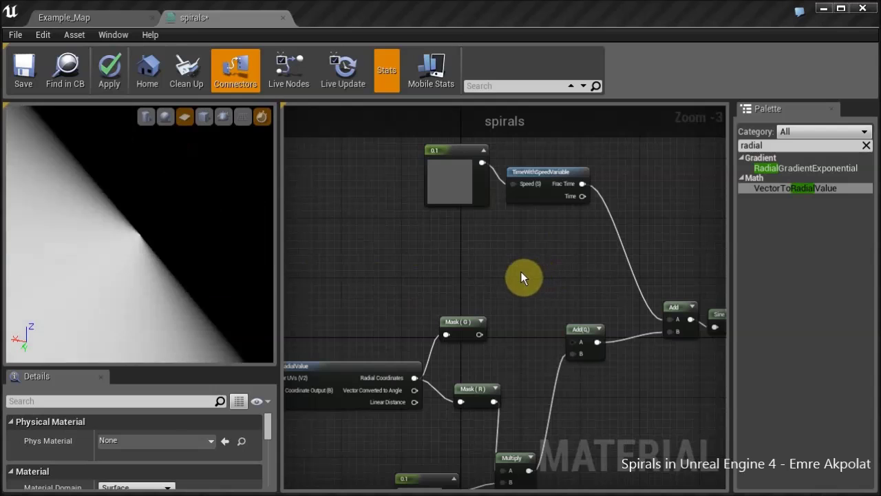
right_click(515, 290)
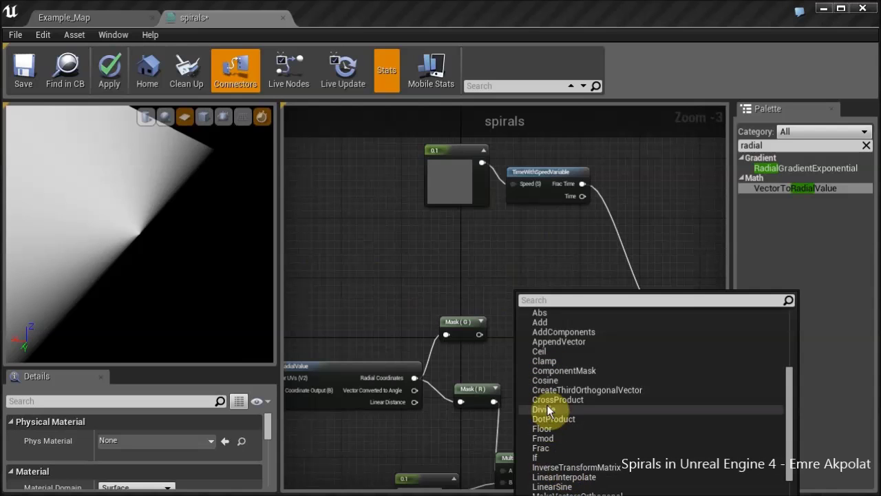
left_click(544, 410)
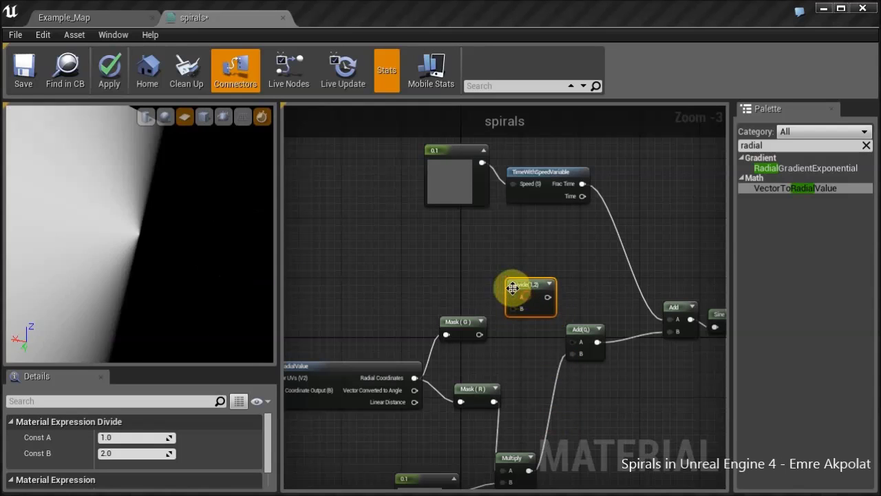
left_click_drag(511, 308, 481, 334)
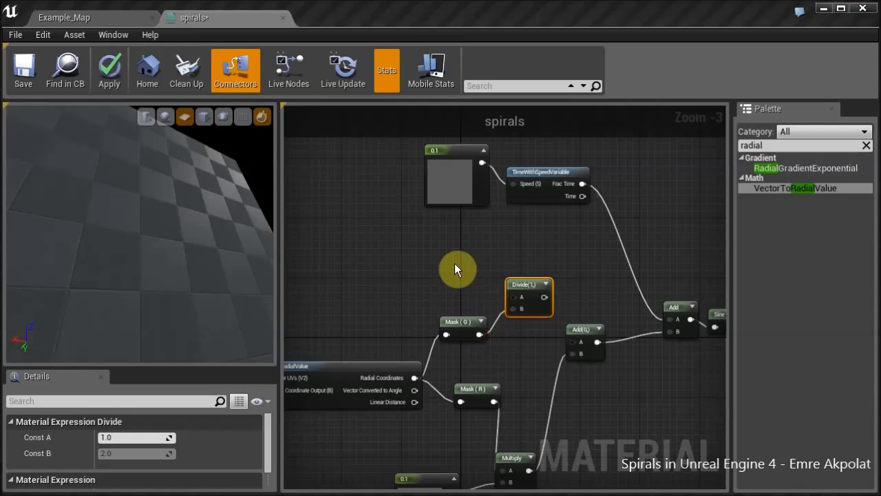
Add a Constant of value 1 on Divide's A input and connect Divide's output to the first Add's A input
left_click(387, 234)
left_click_drag(445, 253, 510, 298)
left_click(400, 271)
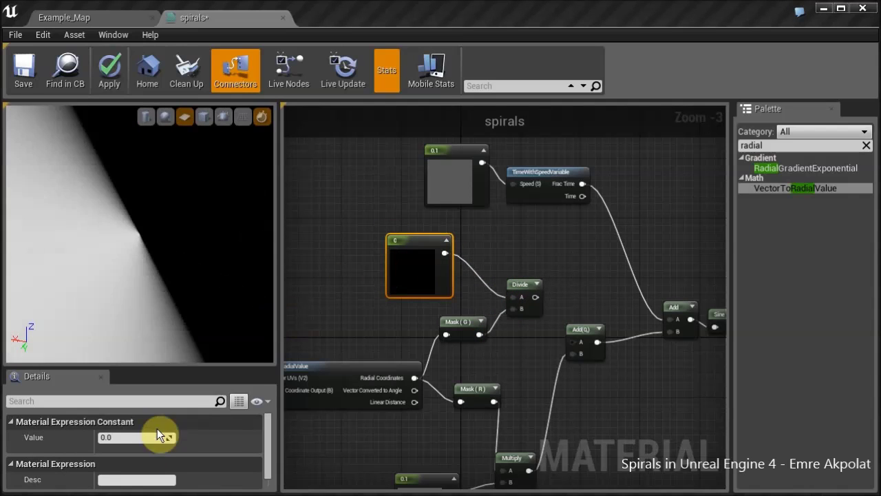
left_click(143, 440)
type("1")
key("Return")
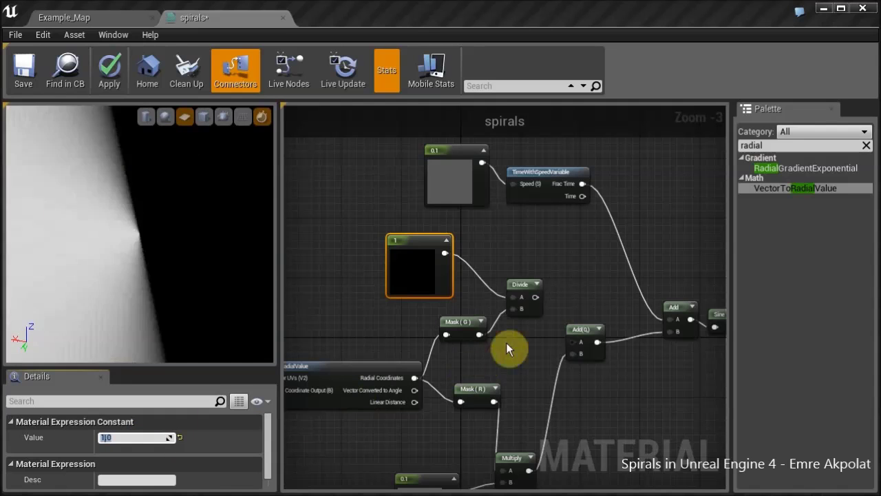
left_click_drag(534, 298, 573, 342)
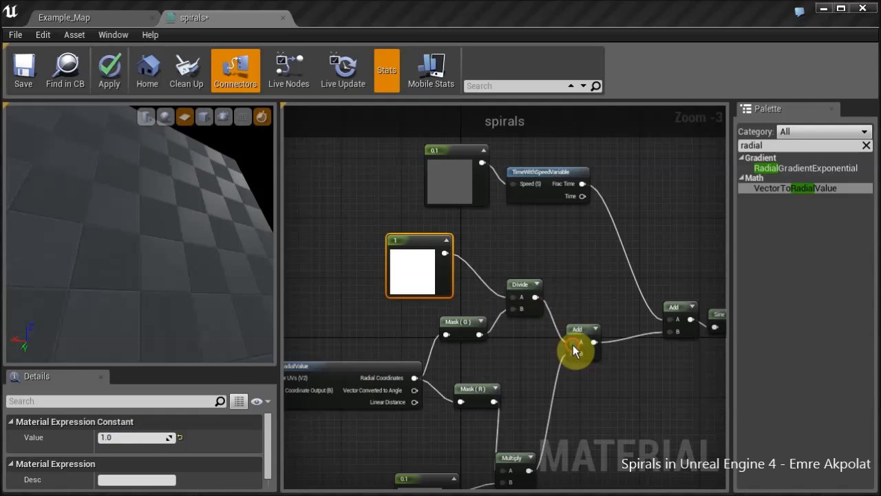
Try 0.001 in the constant feeding Divide, and settle on 0.01
left_click_drag(109, 254, 110, 193)
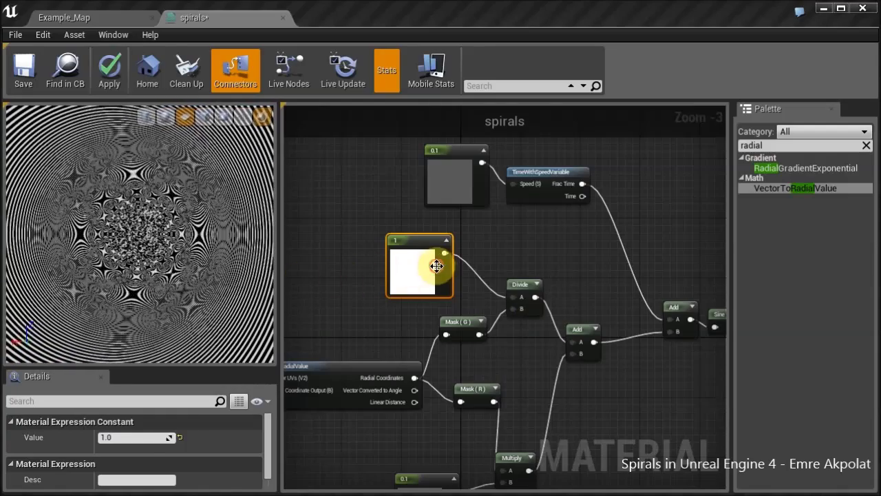
left_click(138, 439)
type("0.")
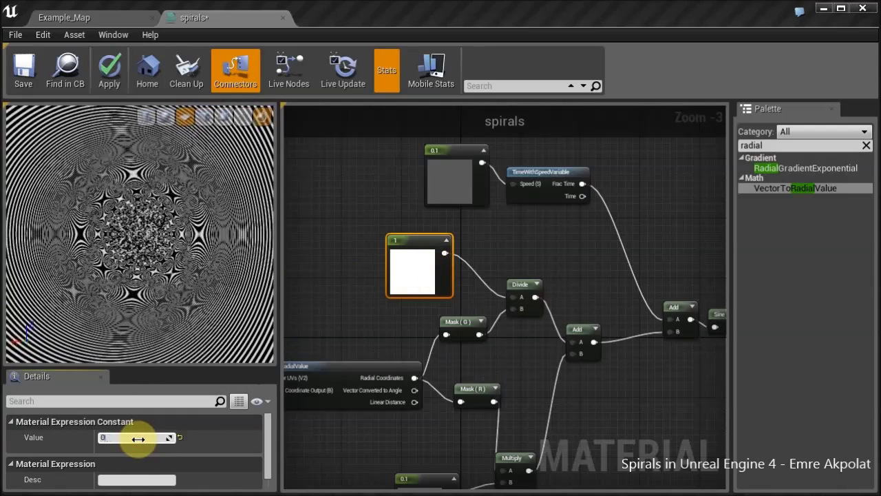
type("001")
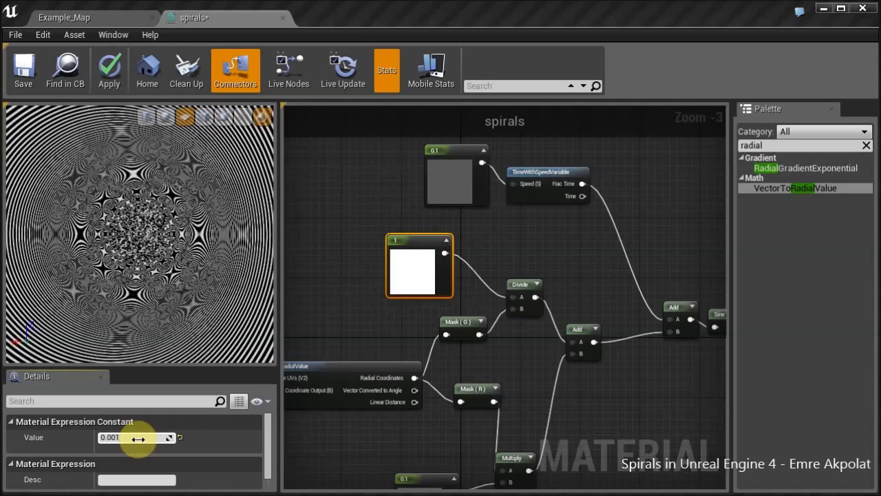
key("Return")
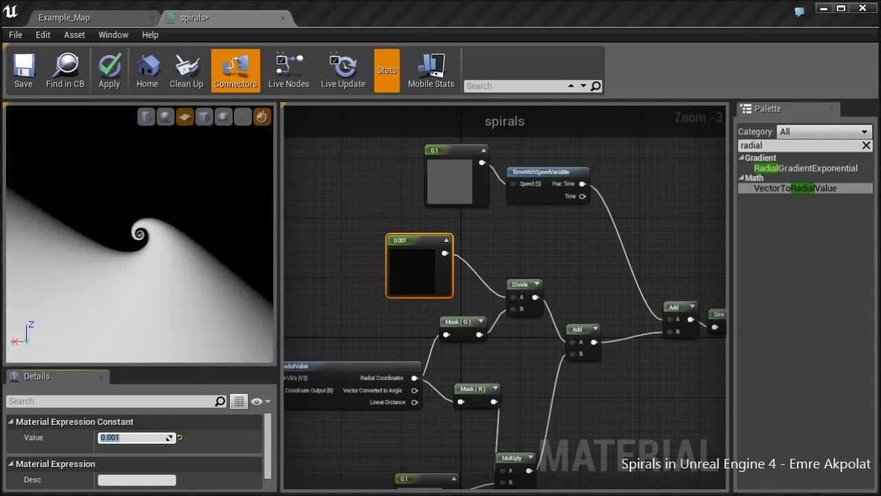
type("0.01")
key("Return")
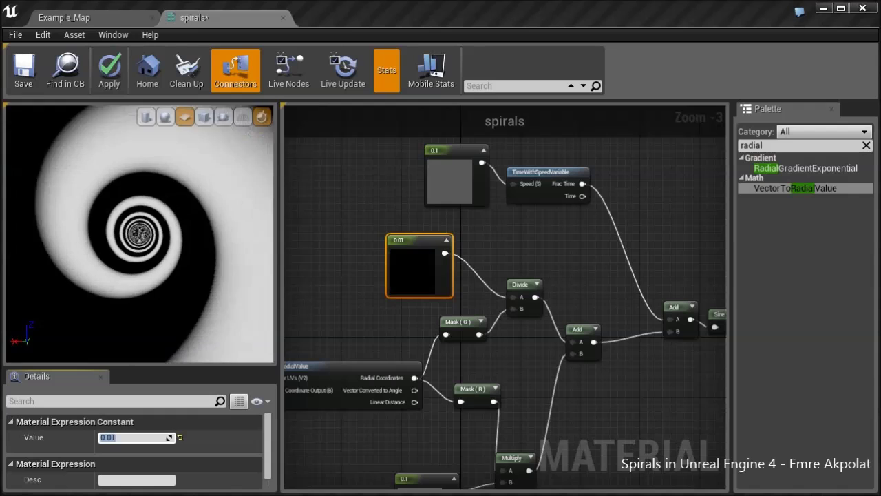
Examine the Divide-based spiral on the preview plane from several distances and angles
left_click_drag(169, 310, 150, 259)
right_click_drag(150, 259, 150, 235)
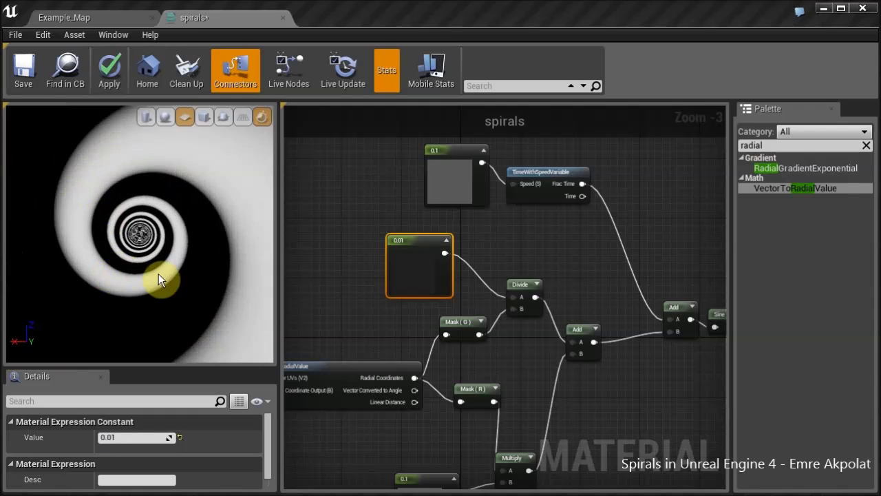
left_click_drag(175, 213, 220, 213)
right_click_drag(115, 238, 115, 275)
left_click_drag(115, 238, 145, 268)
left_click_drag(192, 315, 222, 260)
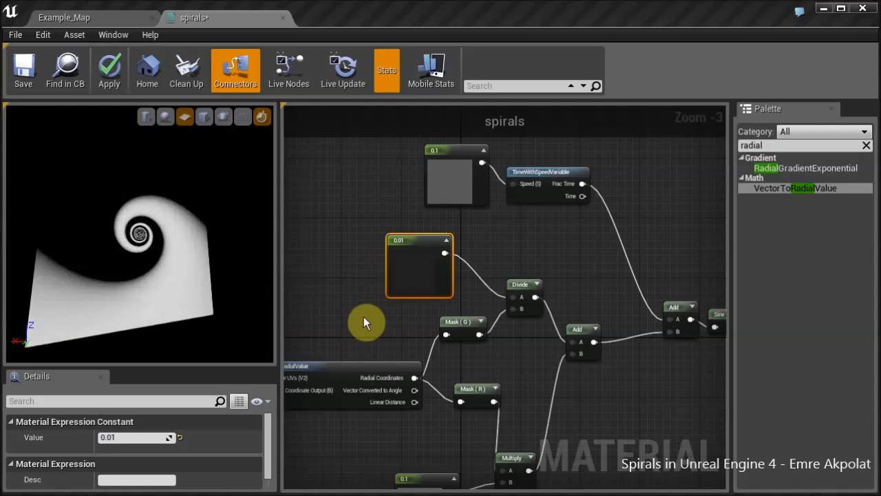